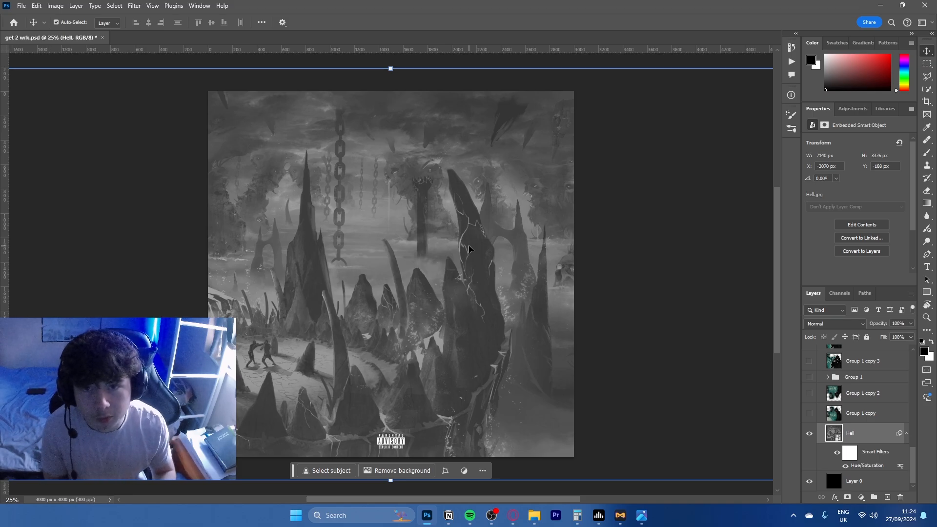
Preview the blurred Group 1 copy layer and hide it again, leaving Group 1 shown and expanded
click(808, 413)
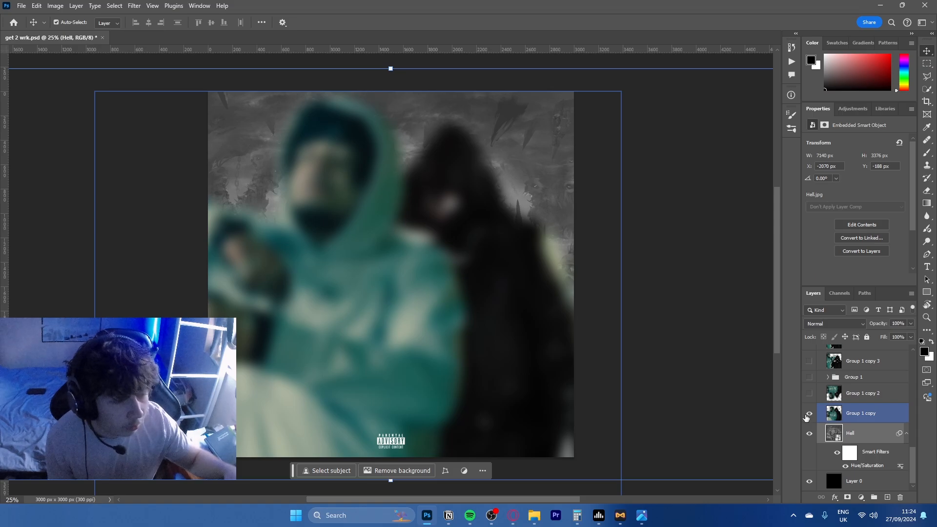
click(808, 414)
click(808, 377)
click(827, 377)
Select the Generative Fill layer in Group 1, compare it off and on, and show the clipped Layer 3 above it
scroll(825, 429, down, 4)
scroll(830, 439, up, 2)
click(866, 416)
click(808, 413)
click(809, 414)
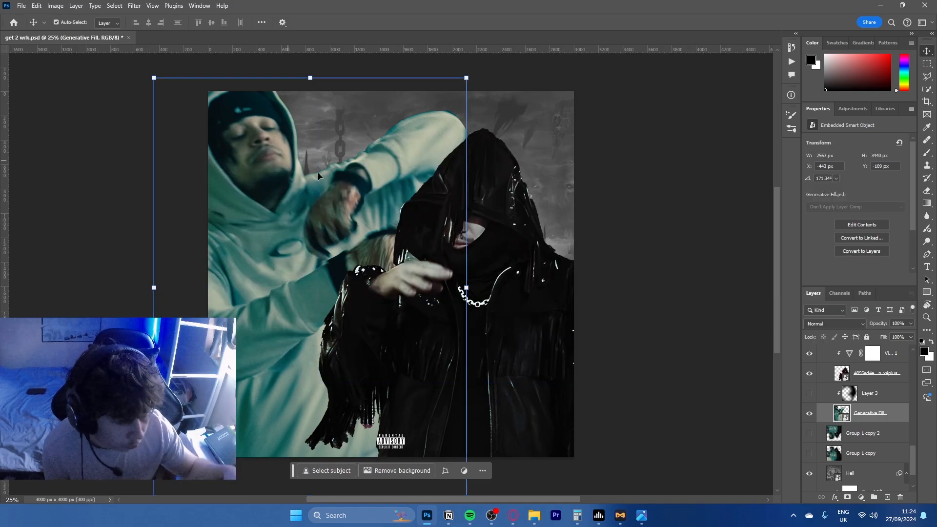
click(809, 393)
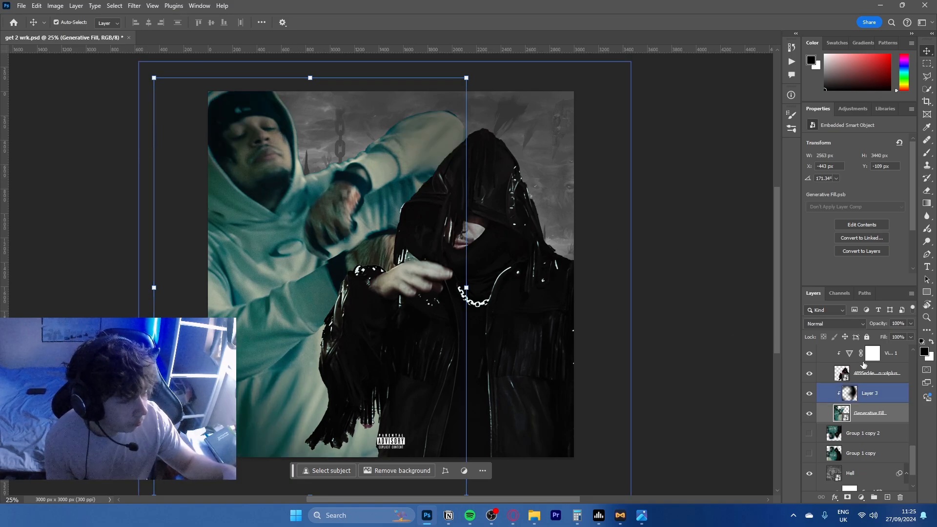
Compare the black-hooded figure's cutout with and without its clipped Vibrance 1 and Gradient Map 2 adjustments, leaving both visible
scroll(840, 394, up, 4)
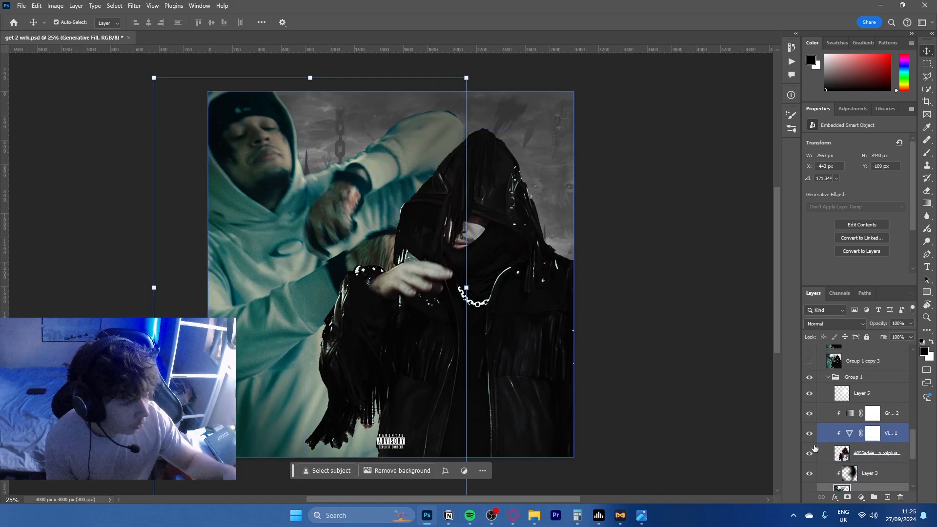
click(811, 453)
click(811, 453)
click(809, 433)
click(810, 413)
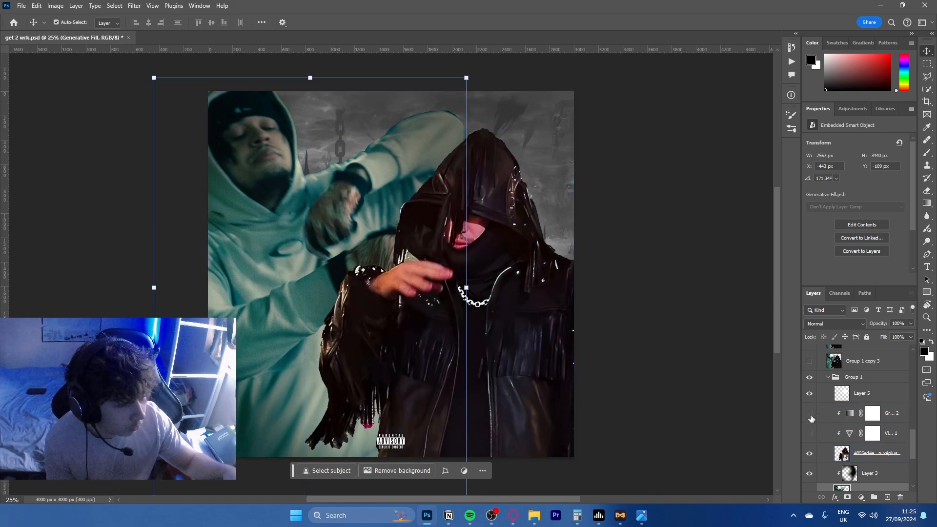
click(811, 454)
click(811, 454)
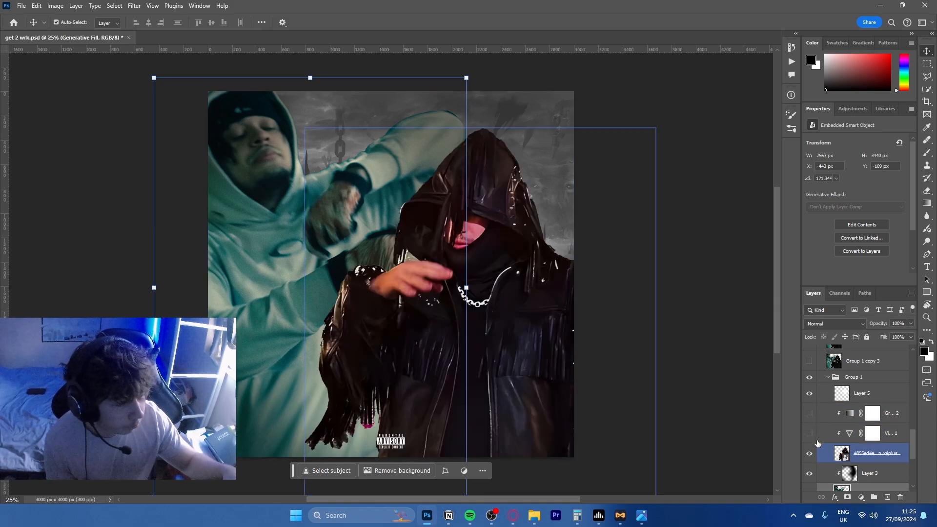
click(810, 432)
click(810, 432)
click(809, 414)
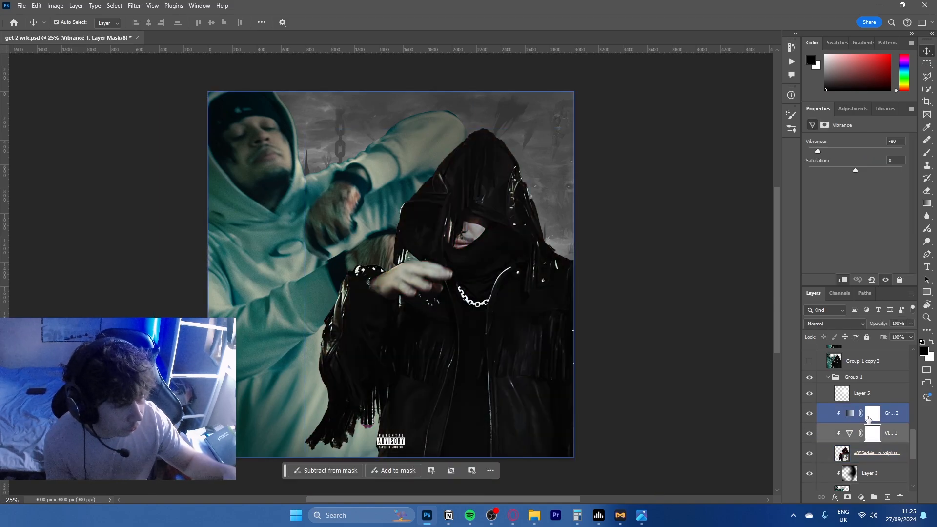
Try to sample the green hoodie's colour into the teal stop of the Gradient Map 2 gradient
click(895, 415)
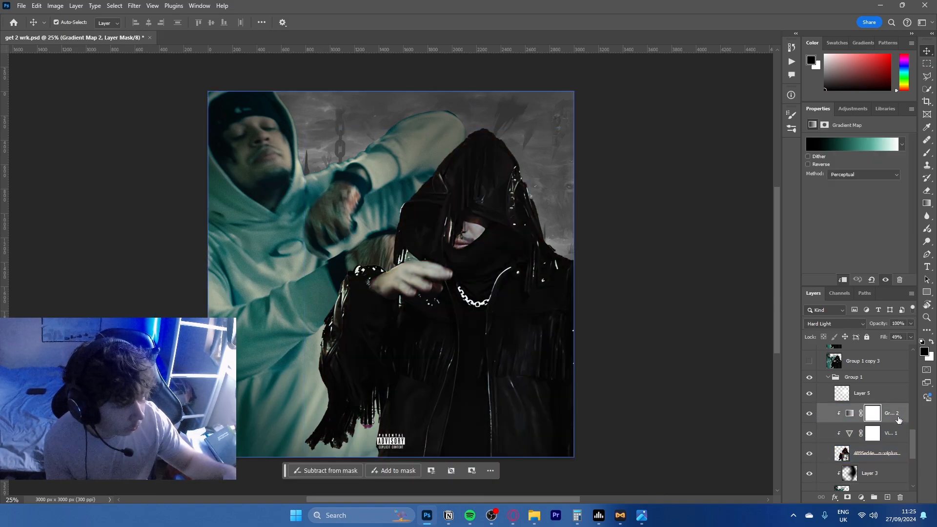
click(852, 144)
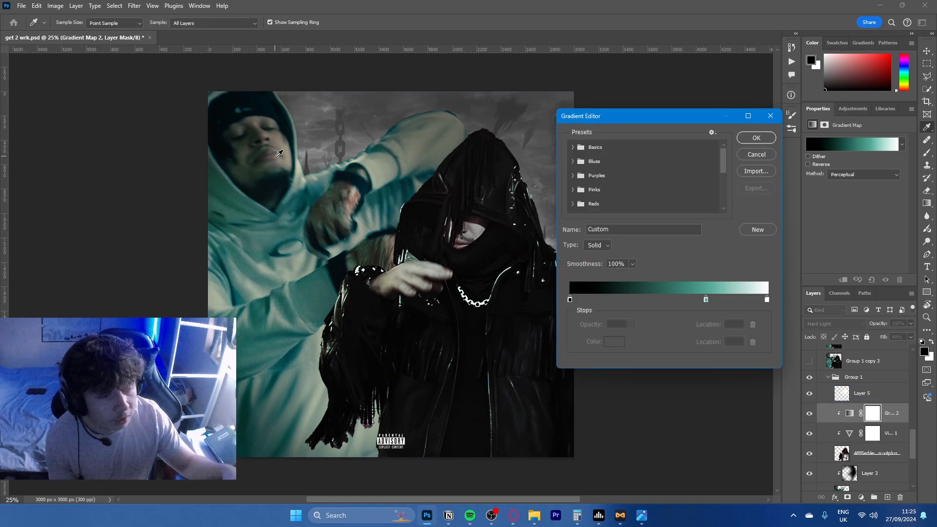
click(704, 300)
drag(701, 303, 707, 323)
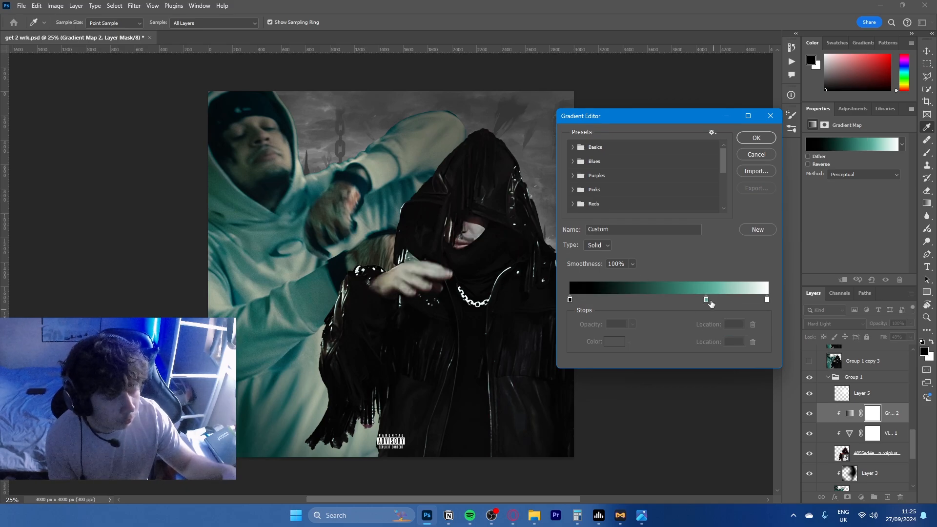
click(705, 299)
click(614, 341)
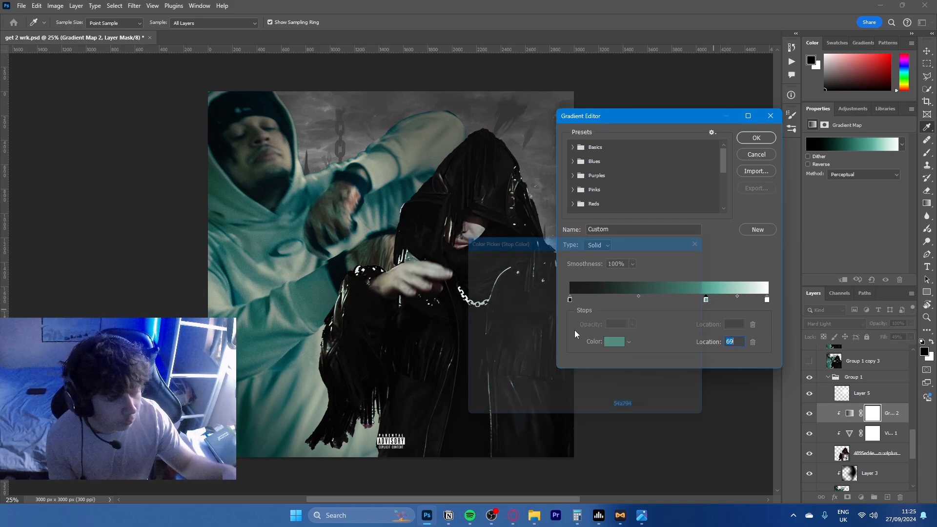
click(278, 226)
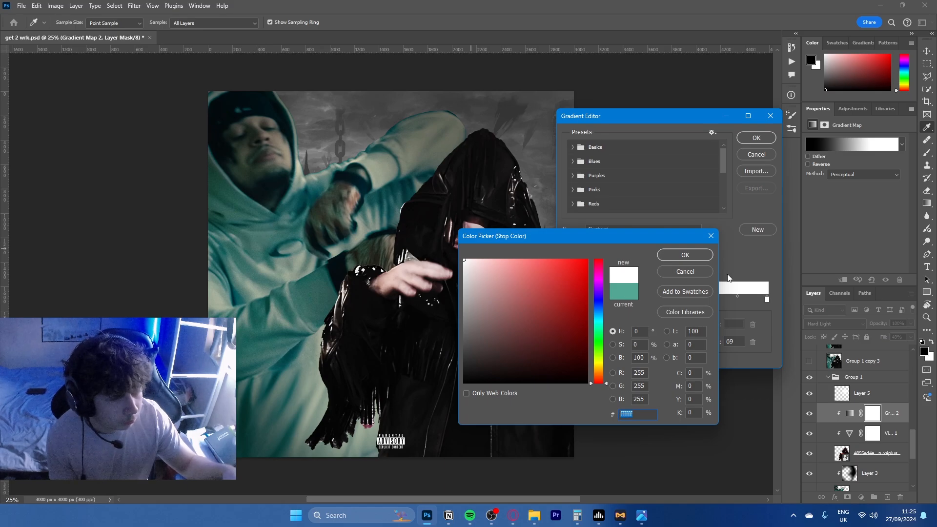
click(685, 271)
click(757, 158)
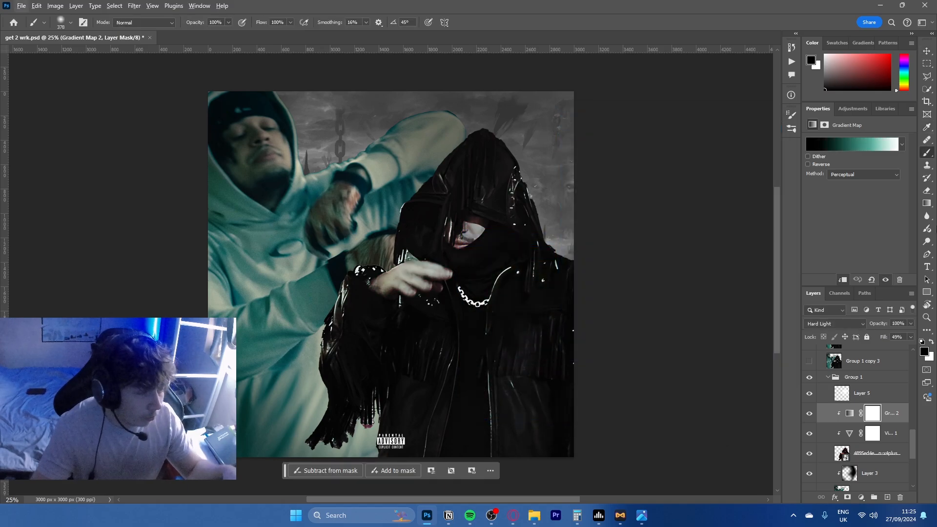
click(834, 143)
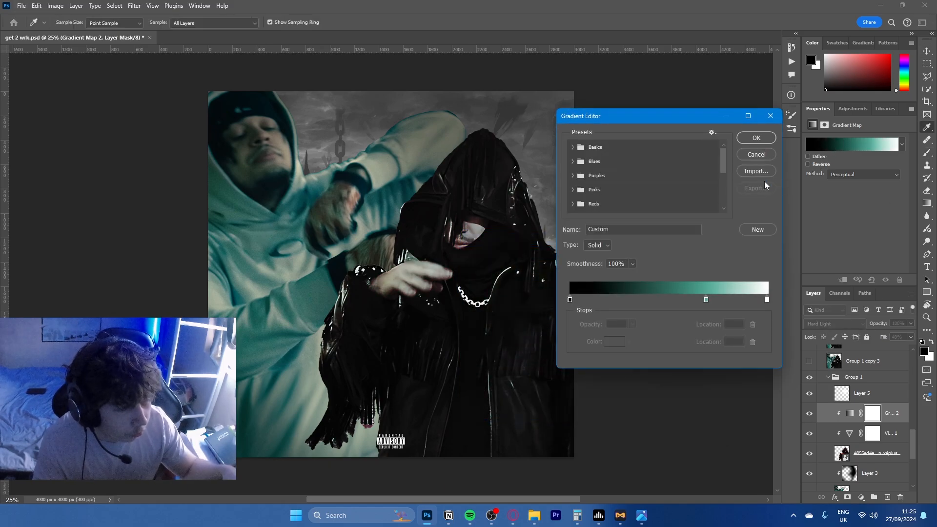
click(748, 156)
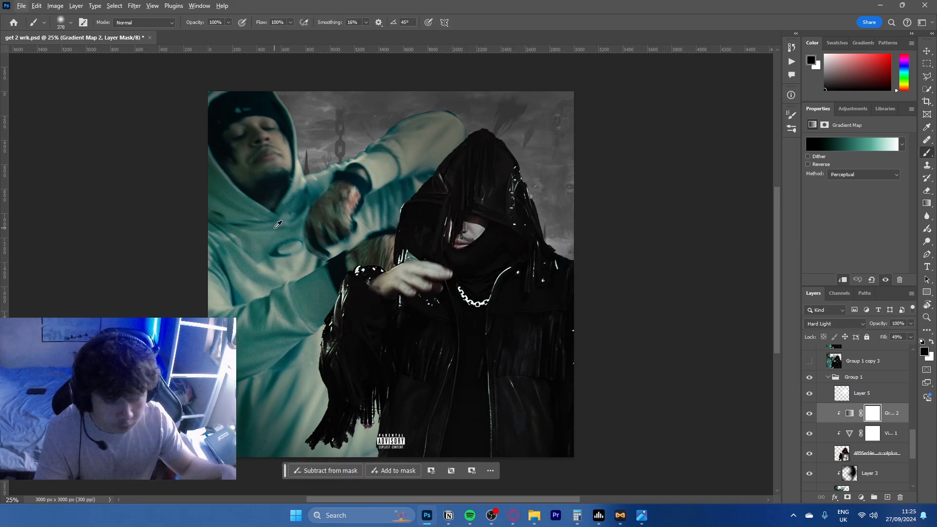
Enlarge the brush to 754 px and sample the hoodie's teal from the Generative Fill layer as the foreground colour
alt+drag(280, 208, 305, 203)
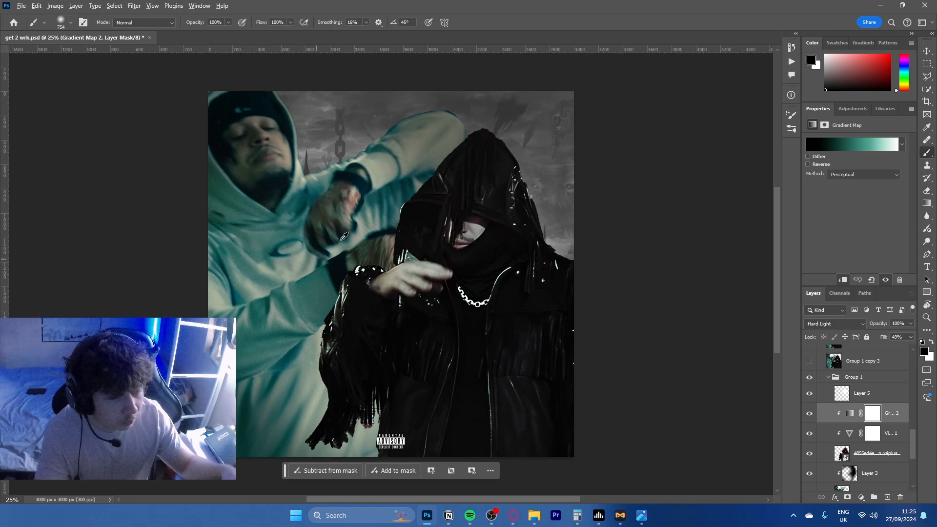
alt+click(268, 240)
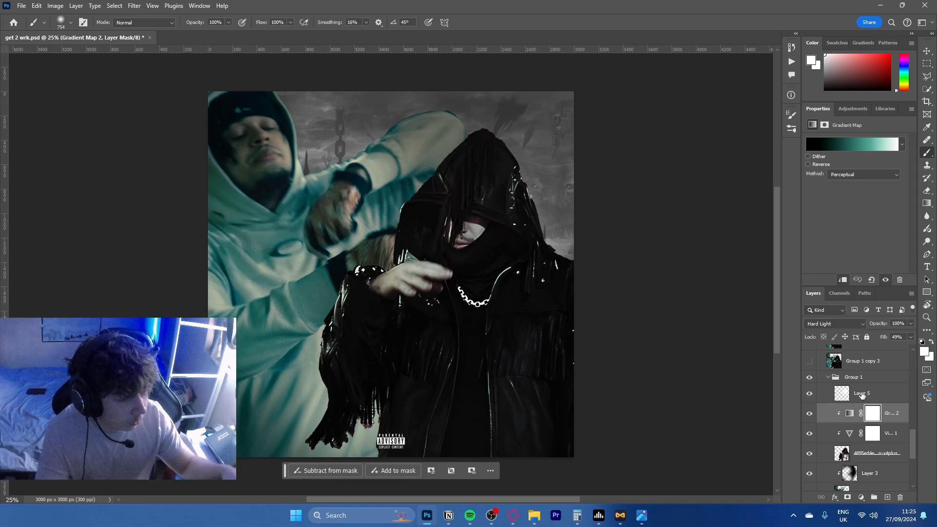
scroll(873, 417, down, 2)
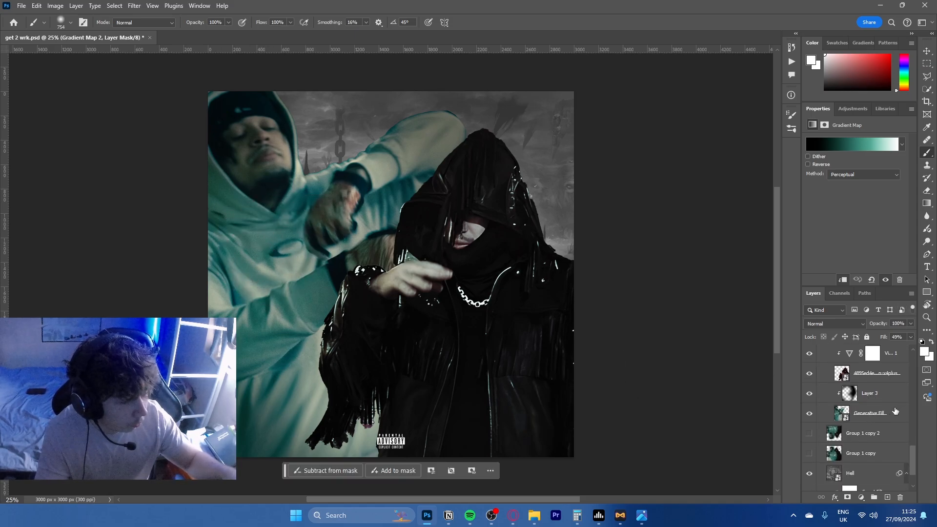
click(895, 411)
alt+click(266, 234)
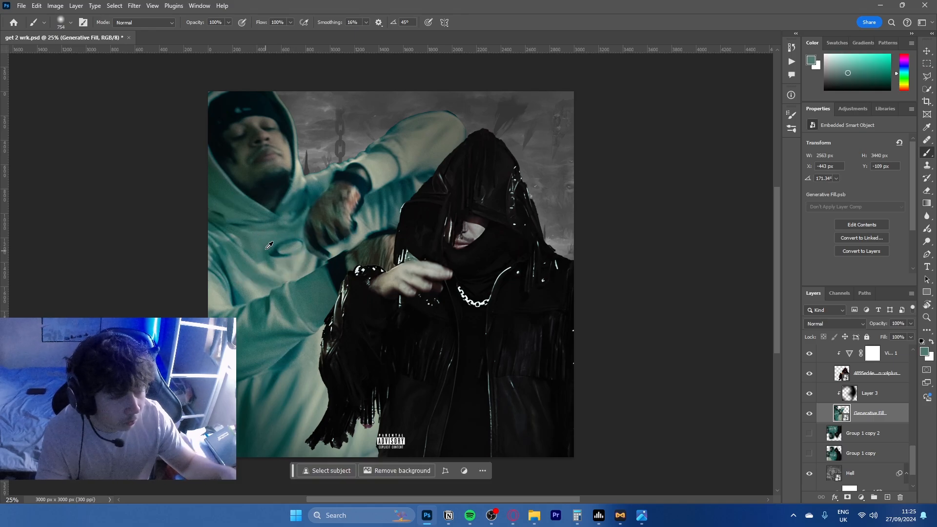
Inspect the sampled foreground colour in the colour picker and return to the Brush tool
scroll(867, 432, up, 1)
scroll(873, 392, up, 3)
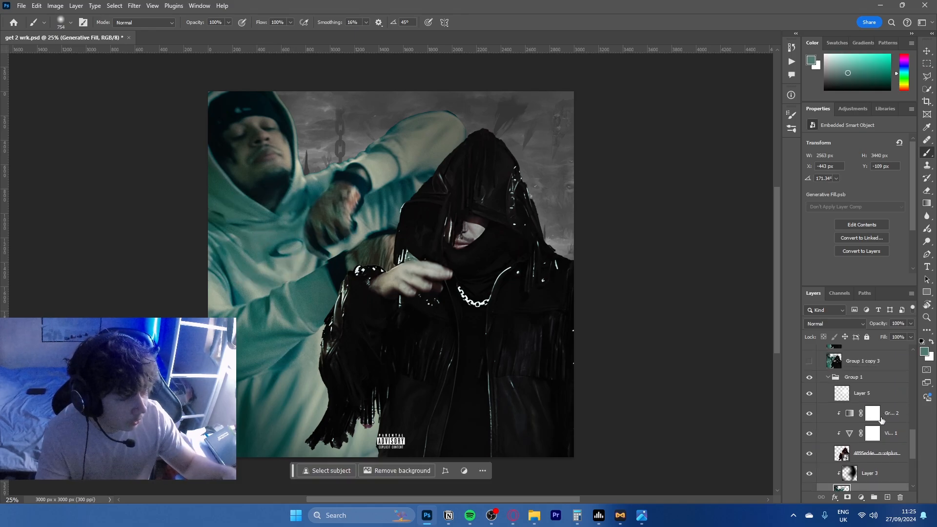
scroll(892, 418, down, 2)
click(923, 351)
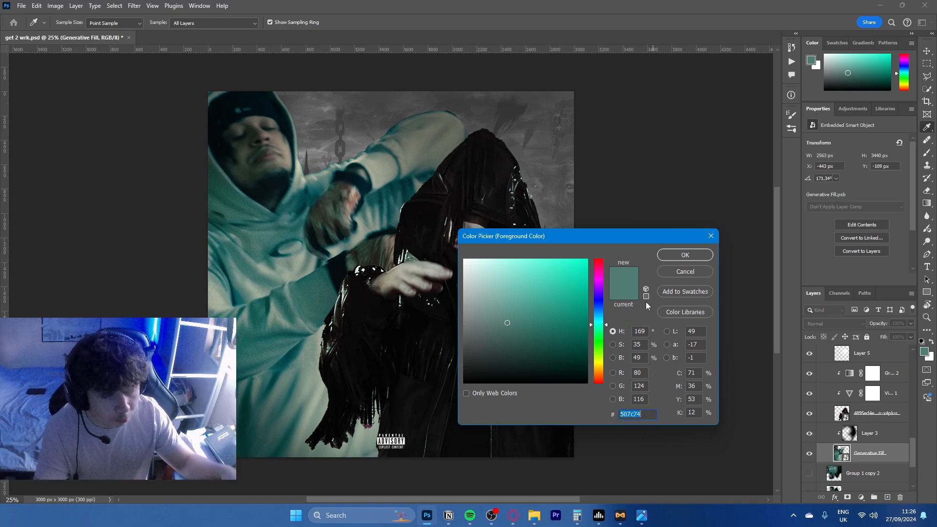
click(685, 255)
key(b)
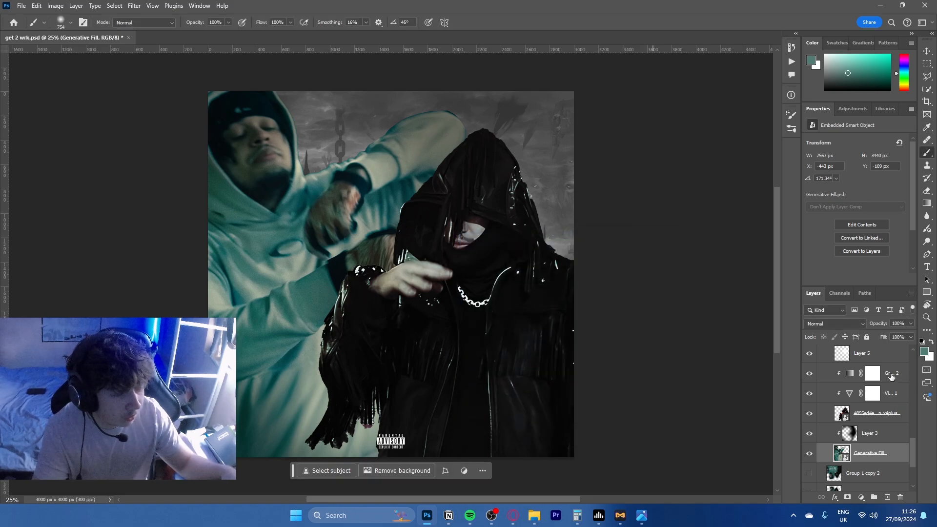
Inspect the teal gradient stop's colour and the available blending modes of the Gradient Map 2 adjustment
click(872, 373)
key(d)
click(858, 148)
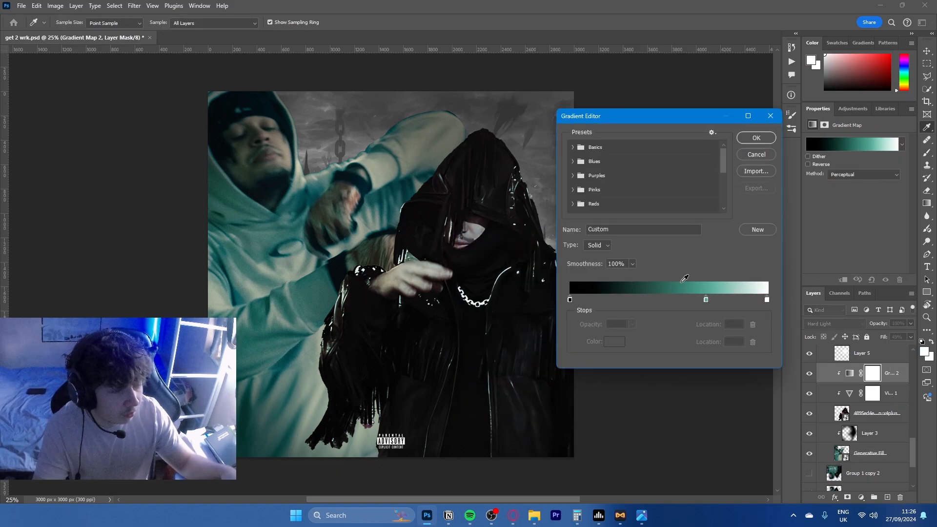
click(705, 300)
click(614, 342)
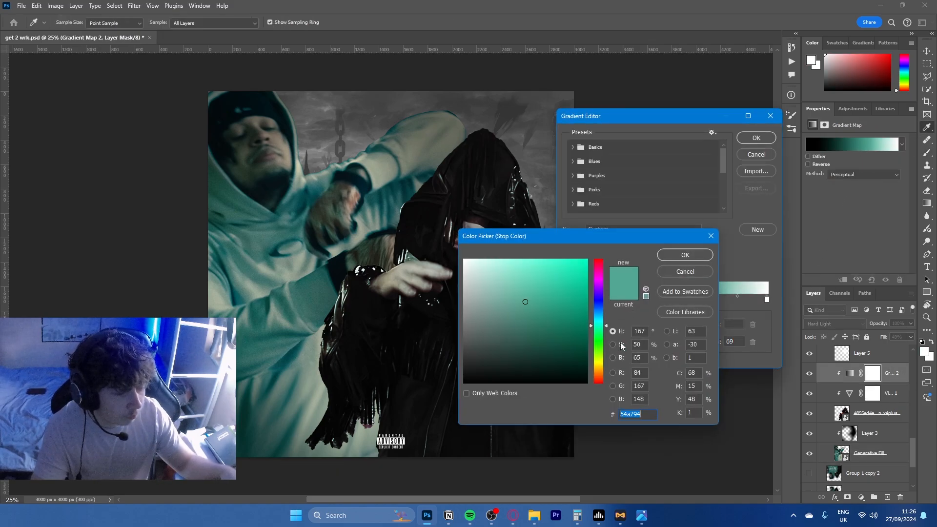
click(684, 272)
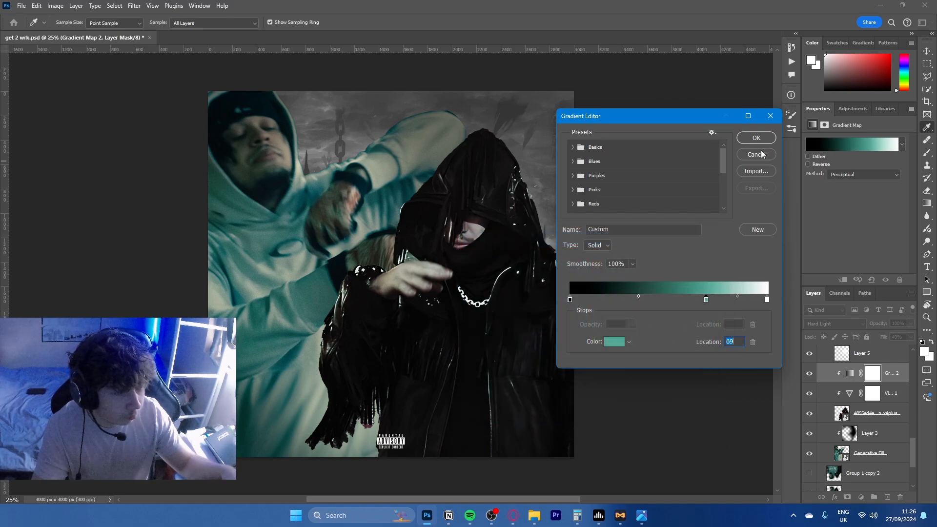
click(756, 154)
click(825, 323)
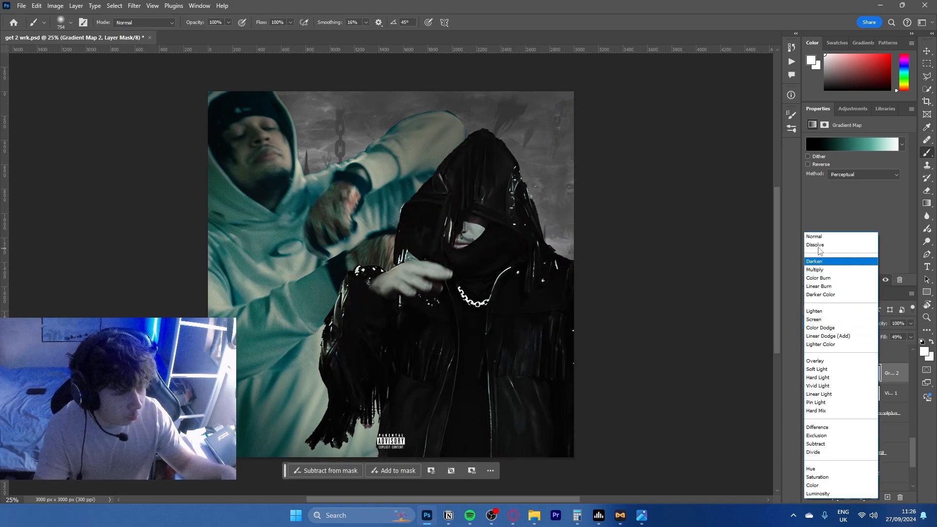
click(892, 230)
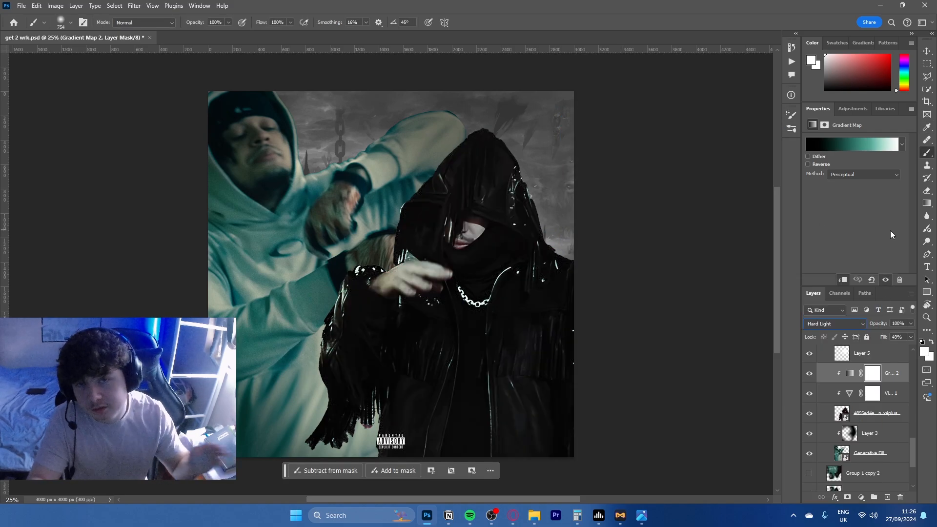
Toggle Layer 5 off and on in a close-up of the black-hooded figure to examine its effect
scroll(836, 406, up, 2)
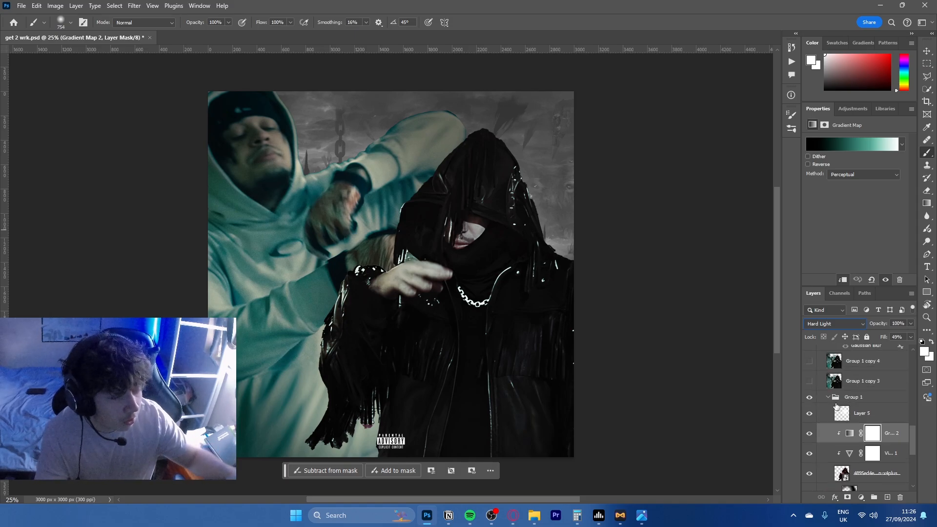
click(809, 413)
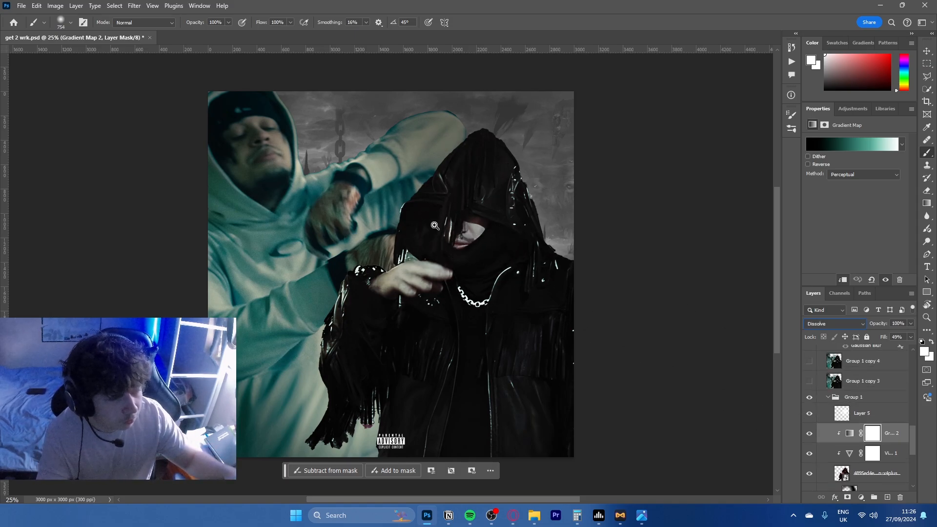
drag(426, 215, 467, 214)
drag(570, 265, 584, 261)
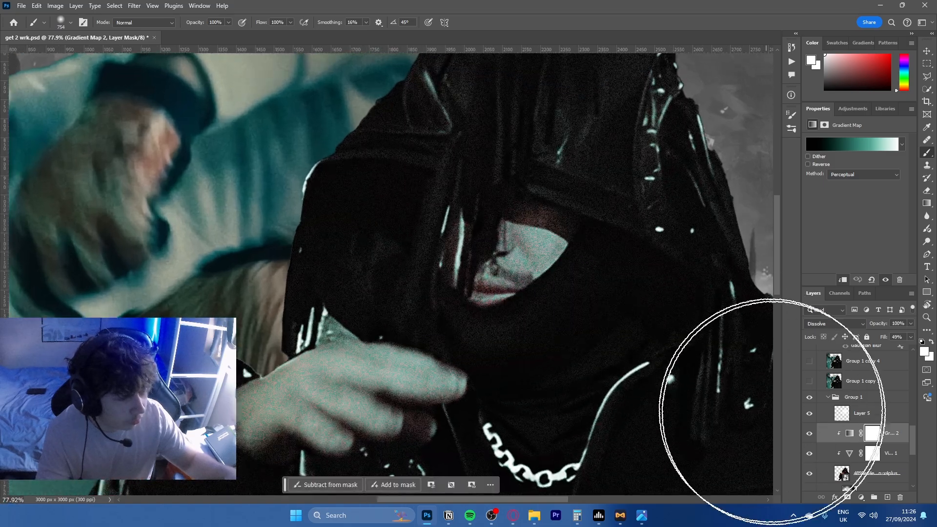
click(808, 414)
click(809, 414)
Look through the layer stack around Groups 1 and 2 and examine the black-hooded figure at different magnifications
scroll(825, 393, up, 3)
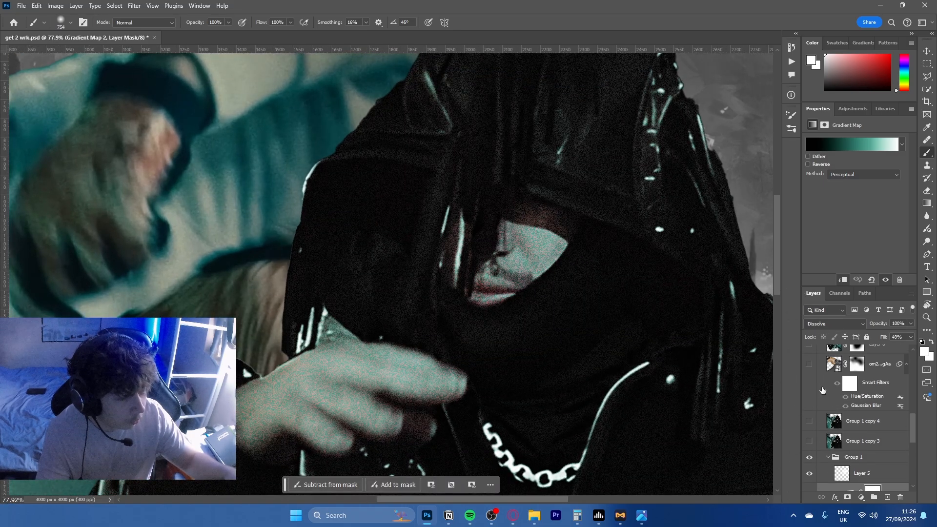
scroll(711, 376, down, 10)
scroll(855, 385, up, 5)
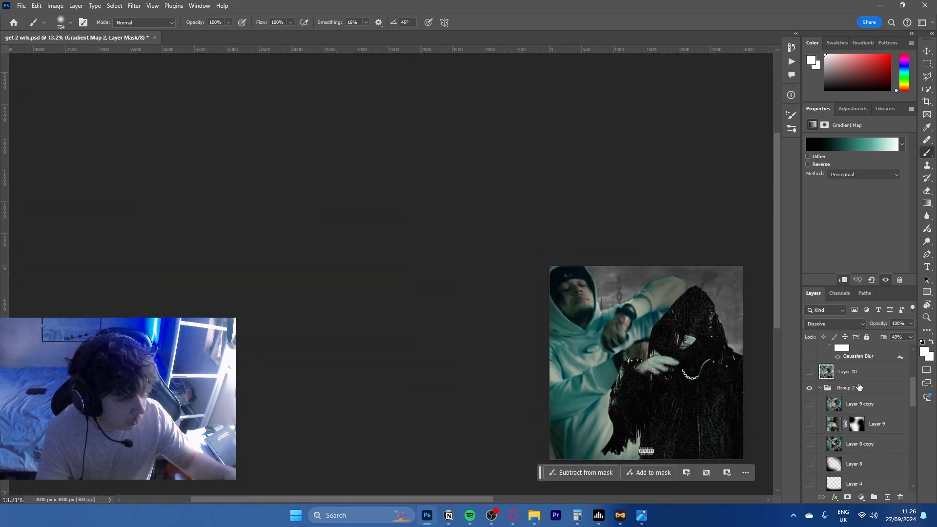
scroll(855, 386, down, 2)
drag(668, 400, 571, 317)
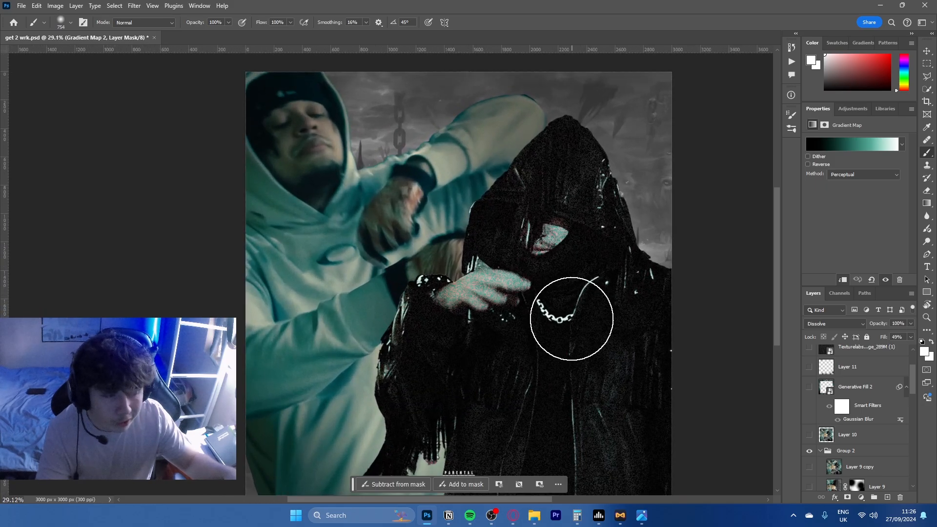
drag(447, 327, 537, 327)
drag(313, 343, 266, 351)
drag(266, 352, 229, 310)
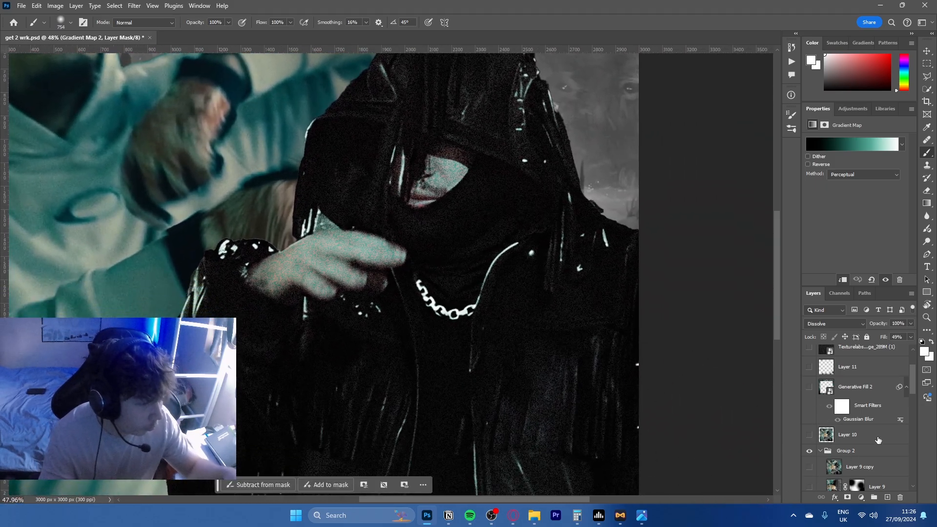
scroll(878, 435, down, 3)
scroll(867, 409, down, 2)
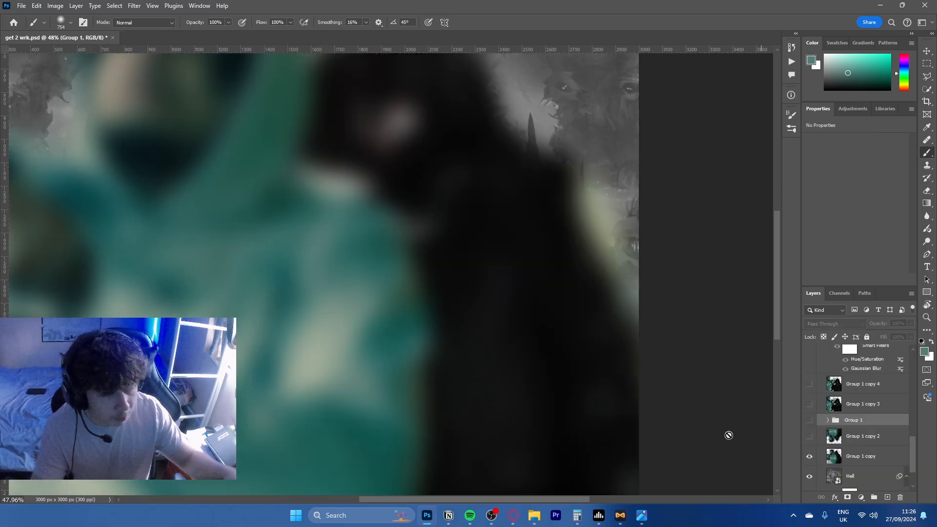
Toggle Group 1 copy 2 on and off and hide the blurred Group 1 copy layer
drag(417, 369, 362, 374)
click(810, 435)
click(810, 435)
click(809, 456)
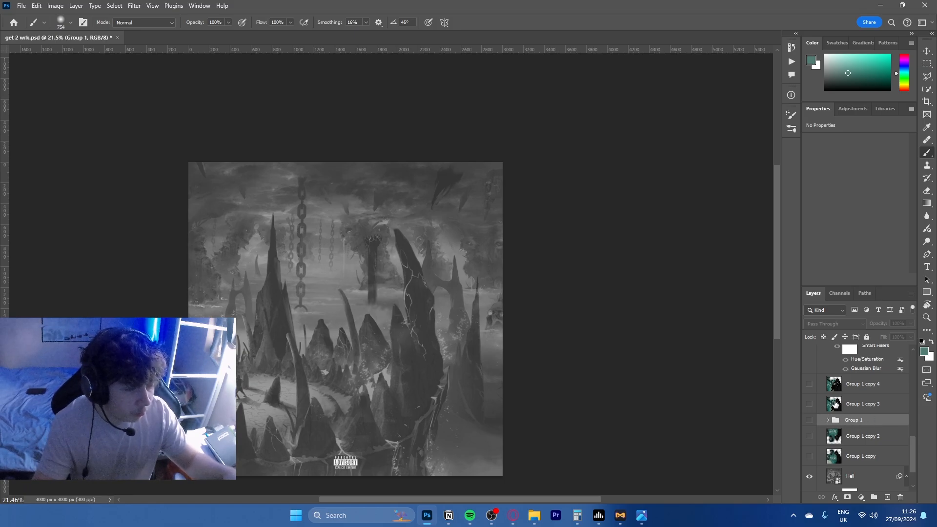
Switch the visibility of Group 1 copy 3 and Group 1 copy 4 to compare the two merged figure layers
click(809, 403)
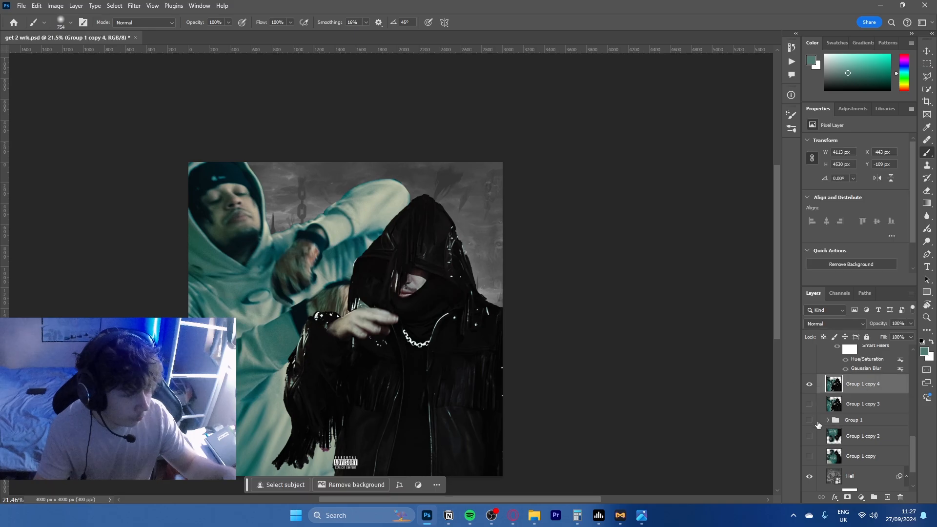
click(810, 384)
click(809, 383)
click(810, 384)
click(809, 404)
Toggle Group 1 copy 2 and Group 1 copy to examine the blurred figures behind the main pair
click(810, 435)
click(809, 435)
click(809, 456)
click(817, 455)
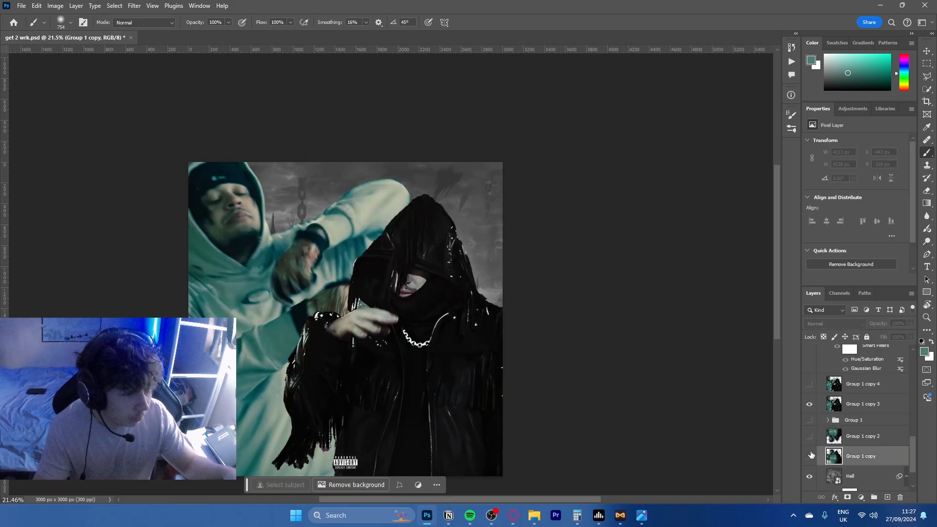
click(810, 455)
click(810, 455)
click(810, 455)
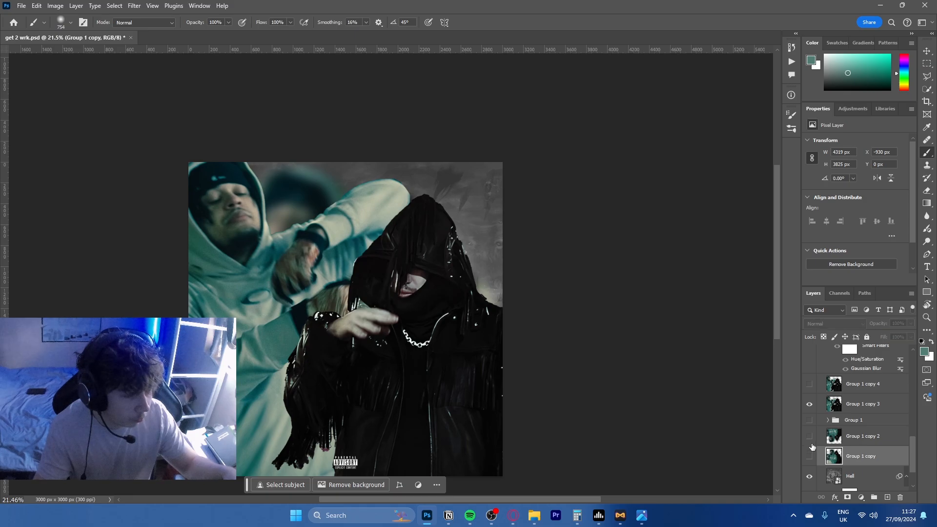
Show Group 1 copy 4 instead of Group 1 copy 3, and turn on and select the om2…gAa smart object overlay
click(808, 384)
click(808, 402)
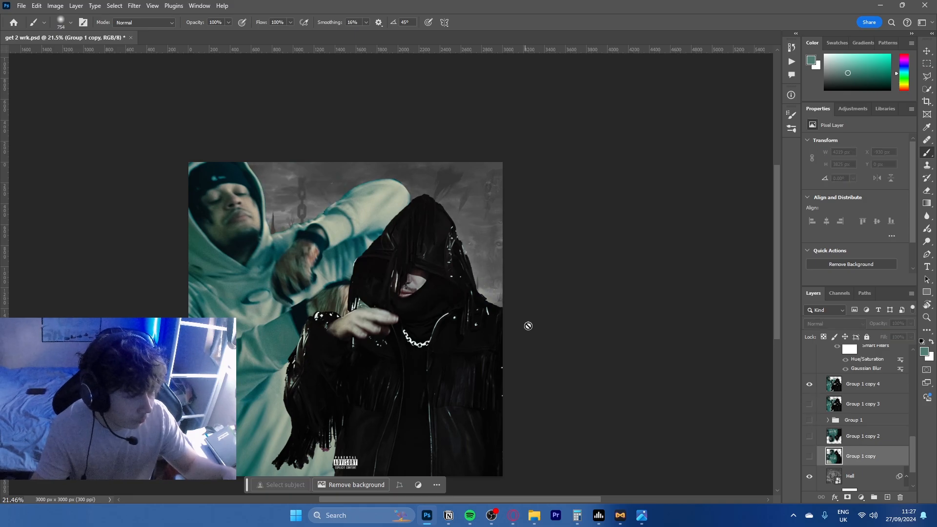
scroll(883, 424, up, 3)
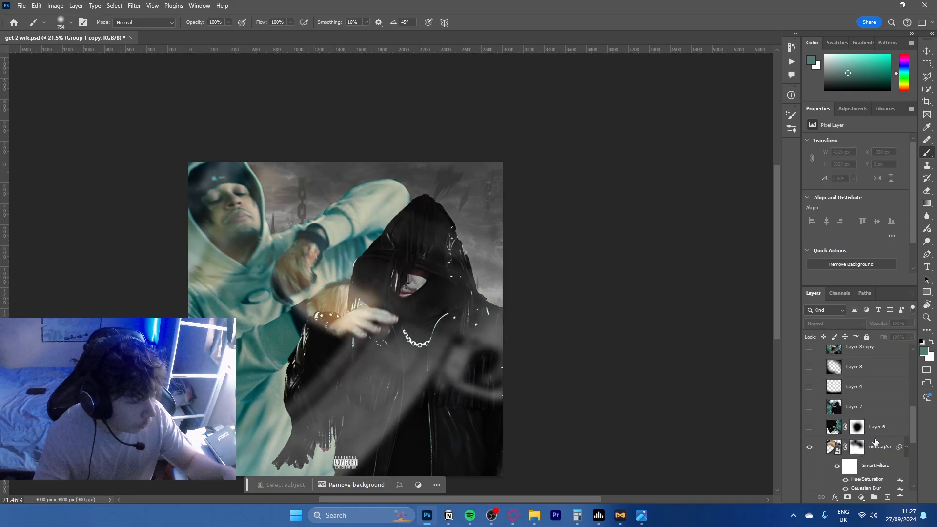
click(882, 447)
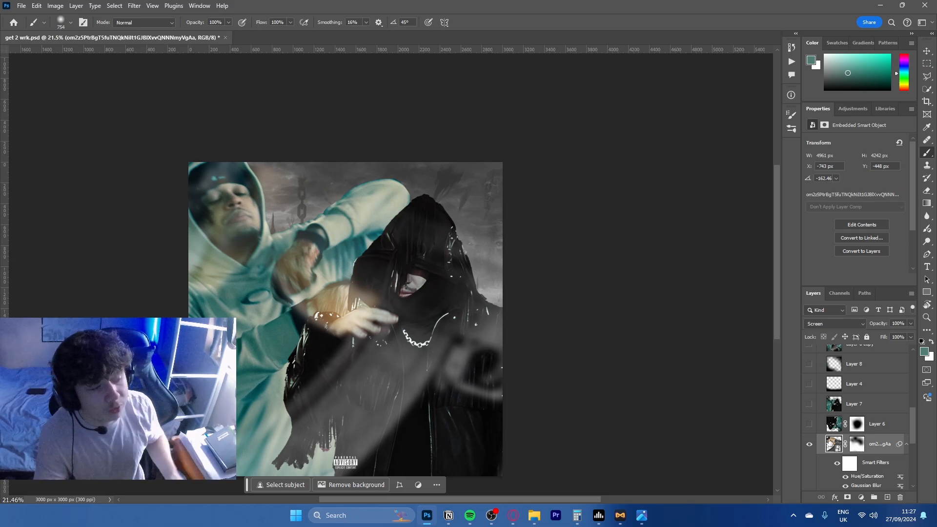
Expand Group 3 and make its adjustment and texture layers visible
scroll(868, 469, up, 5)
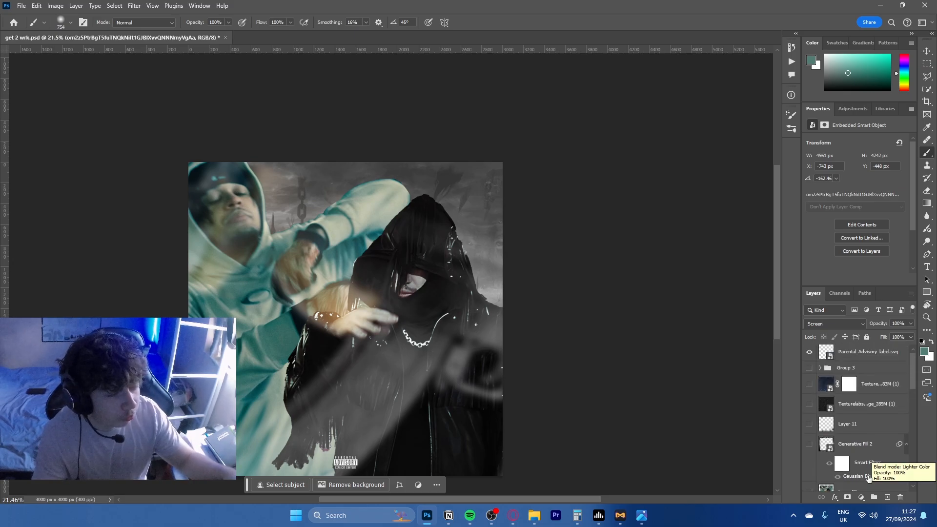
click(819, 367)
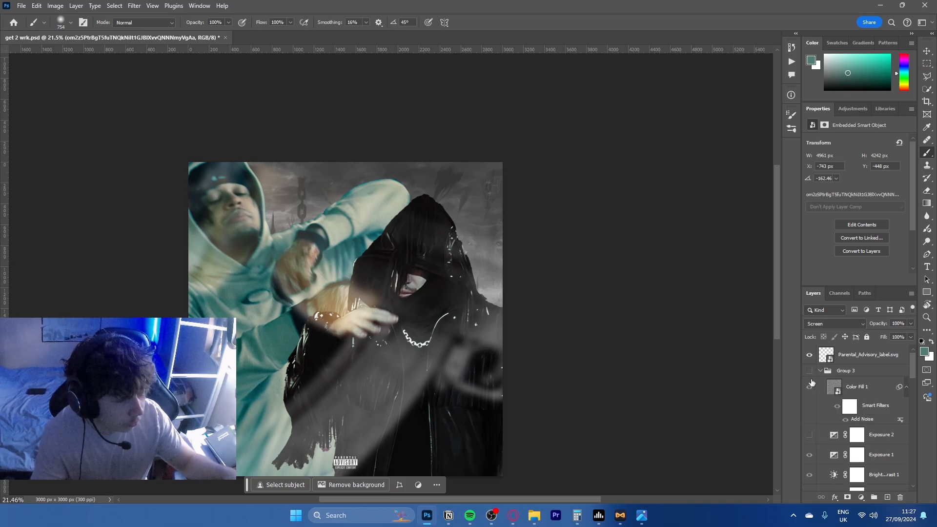
click(809, 372)
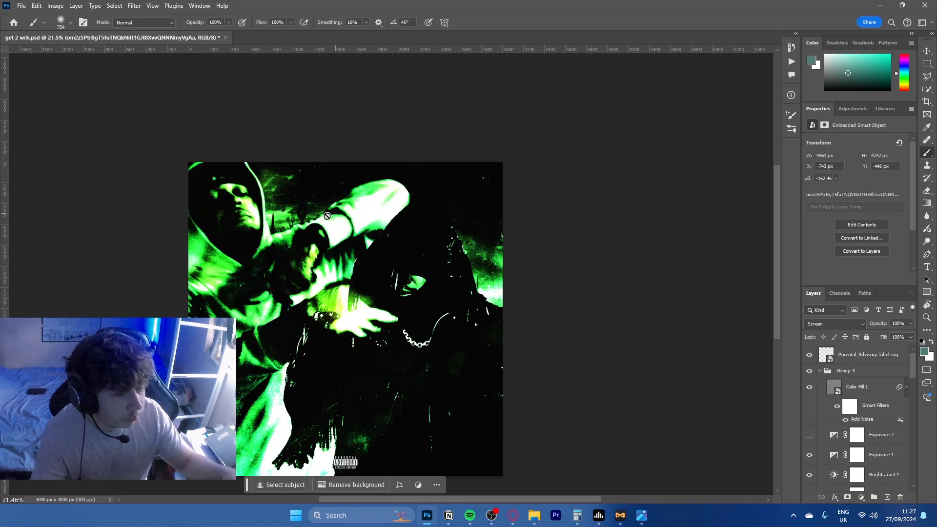
Hide Color Fill 1, Exposure 1, Brightness/Contrast 1, Curves 1 and Gradient Map 3 inside Group 3
scroll(814, 397, down, 2)
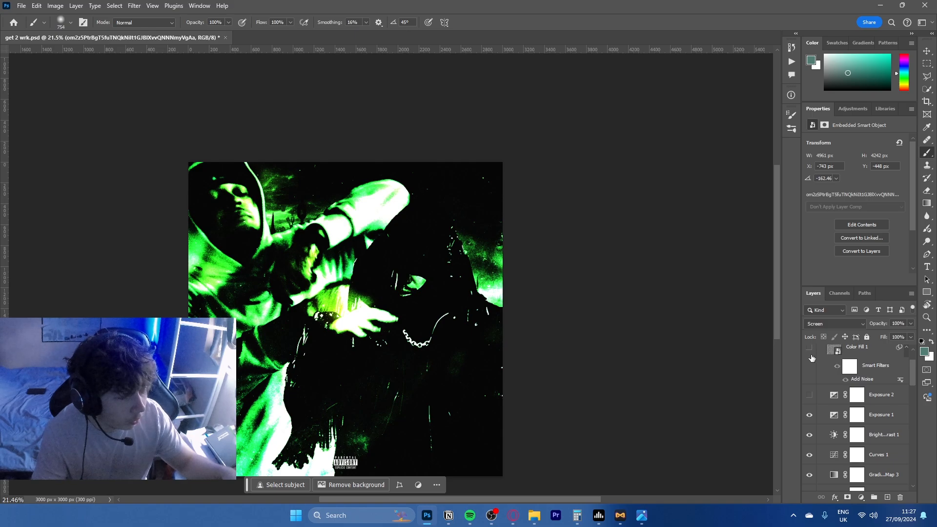
click(808, 414)
scroll(813, 415, down, 2)
drag(809, 395, 810, 434)
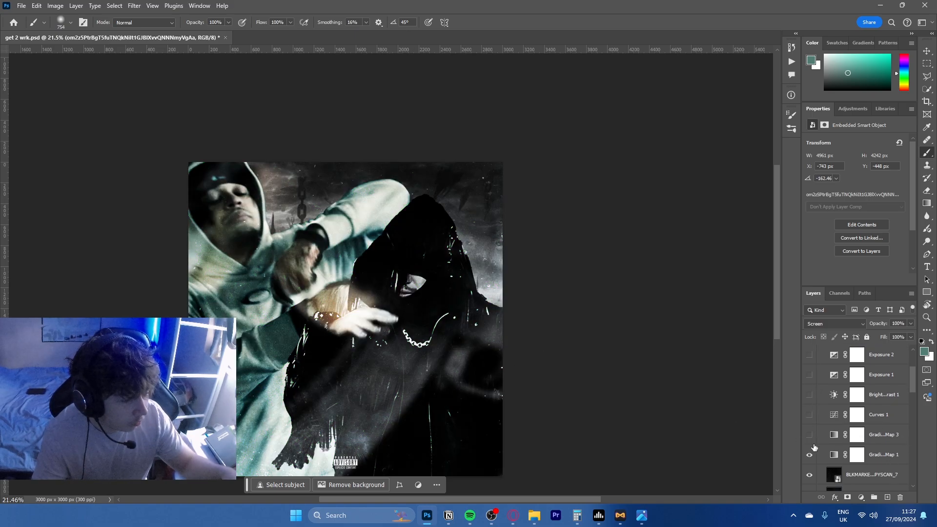
Turn Gradient Map 3, Curves 1 and Brightness/Contrast 1 back on one by one
click(809, 434)
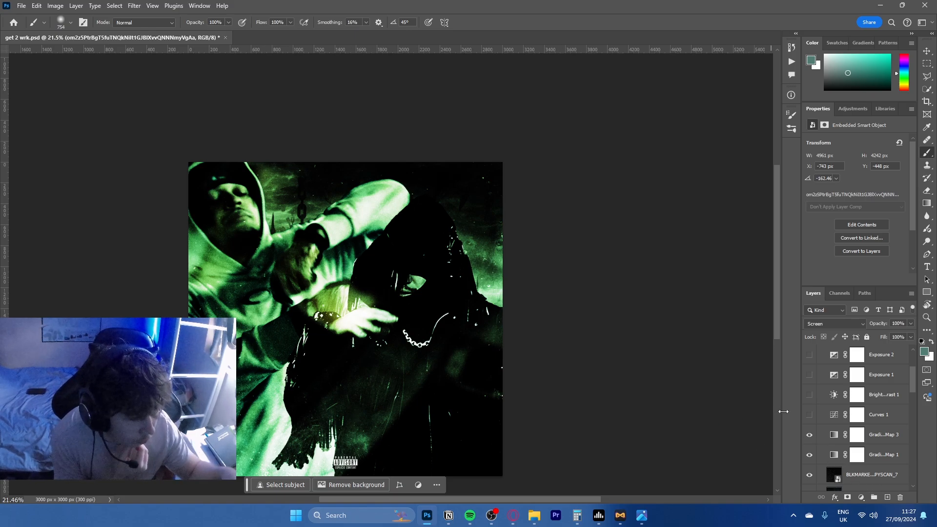
click(808, 415)
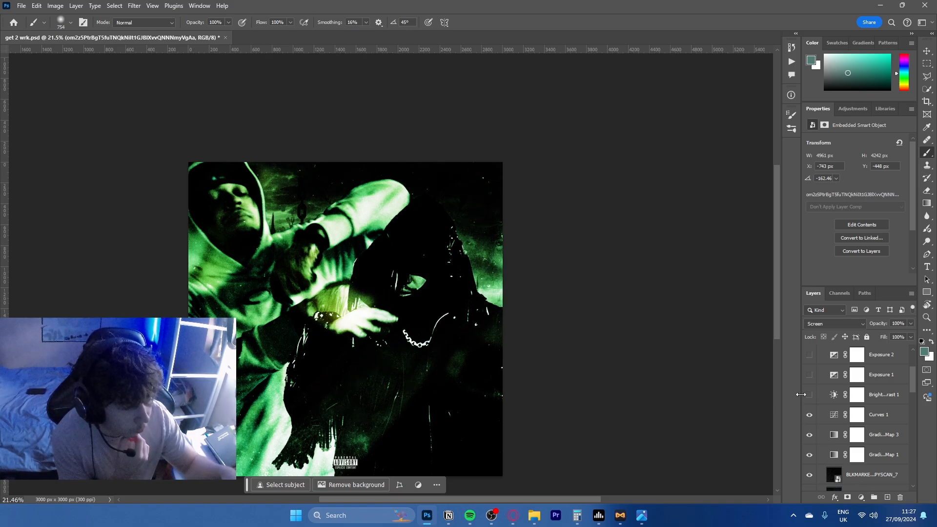
click(808, 394)
Inspect the textures over the green composite and hide the BLKMARKET scan and Texturelabs 216M texture layers in Group 3
scroll(832, 392, down, 2)
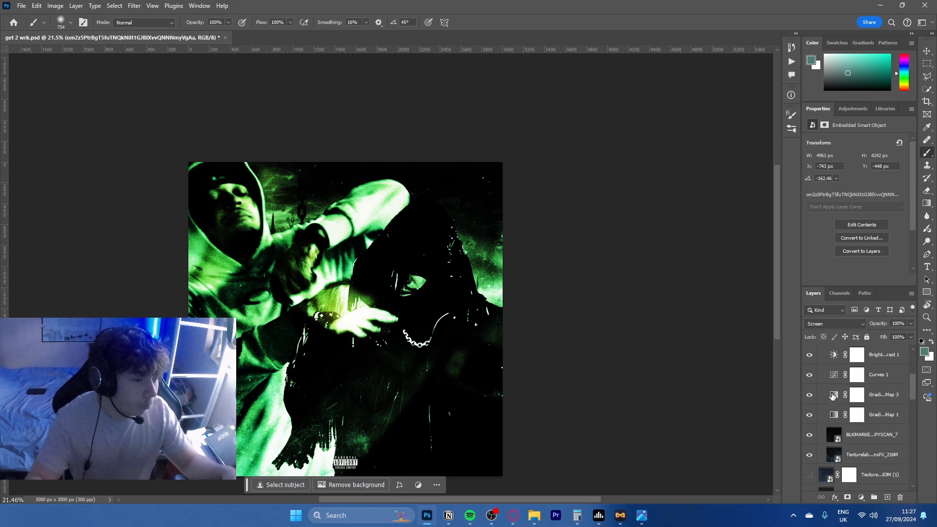
drag(319, 229, 370, 228)
mouse_move(335, 175)
mouse_down()
mouse_move(462, 253)
mouse_move(434, 247)
mouse_move(346, 175)
mouse_up()
drag(490, 236, 396, 111)
drag(531, 172, 634, 168)
drag(495, 271, 445, 170)
drag(588, 195, 467, 194)
scroll(873, 456, down, 3)
click(809, 375)
click(809, 394)
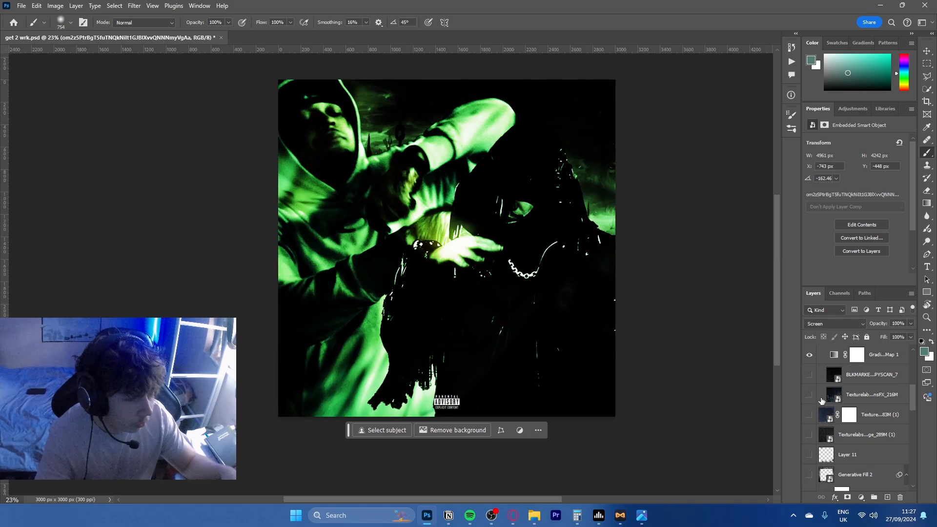
Toggle the Texturelabs 216M texture and examine the hand and chain area up close
scroll(829, 414, up, 1)
click(809, 414)
click(810, 415)
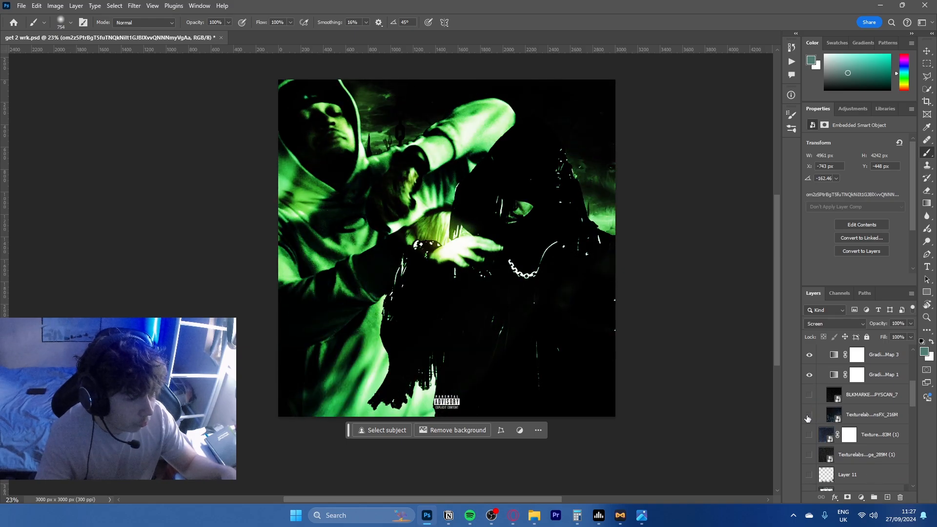
scroll(460, 215, up, 5)
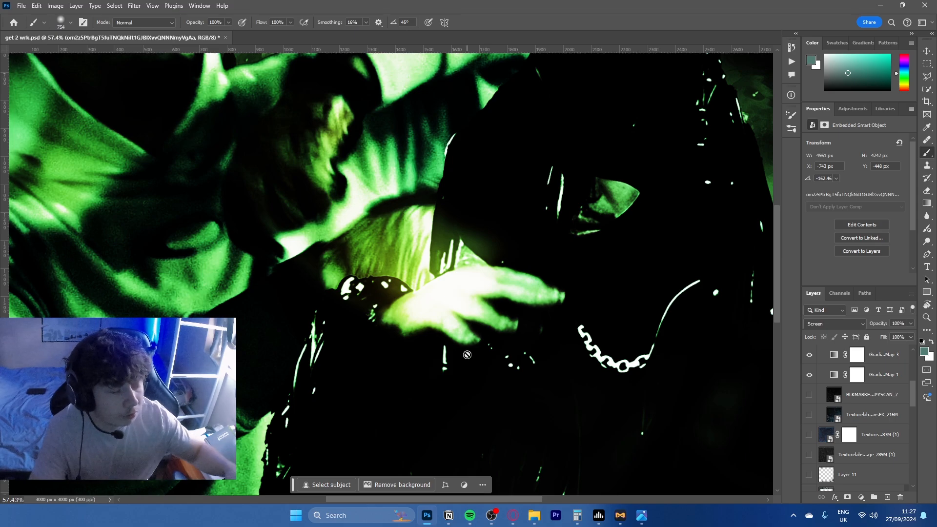
scroll(388, 253, down, 4)
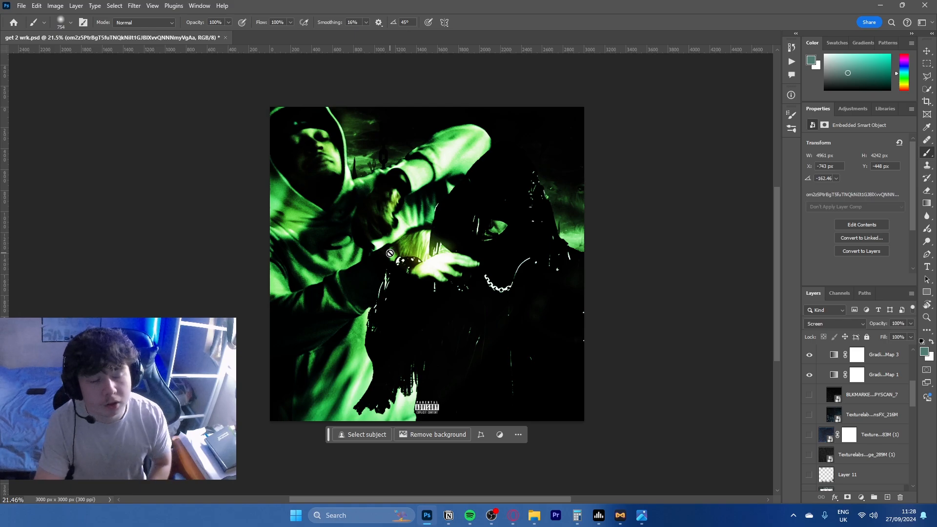
Show Layer 6 and delete its layer mask to reveal the full flipped copy of the figures
scroll(853, 414, down, 5)
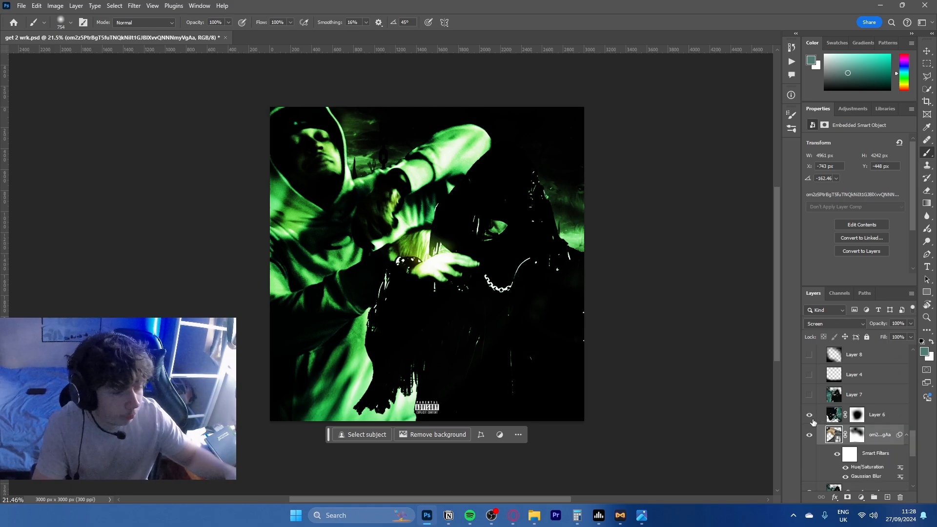
click(809, 414)
click(857, 419)
key(Delete)
scroll(480, 243, up, 3)
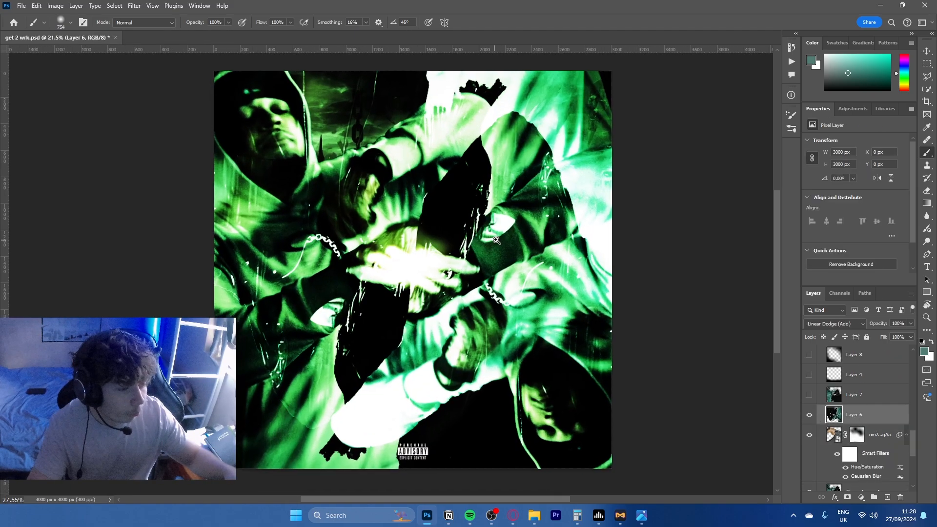
Set Layer 6's blending mode to Normal
click(831, 323)
click(820, 236)
scroll(592, 366, down, 2)
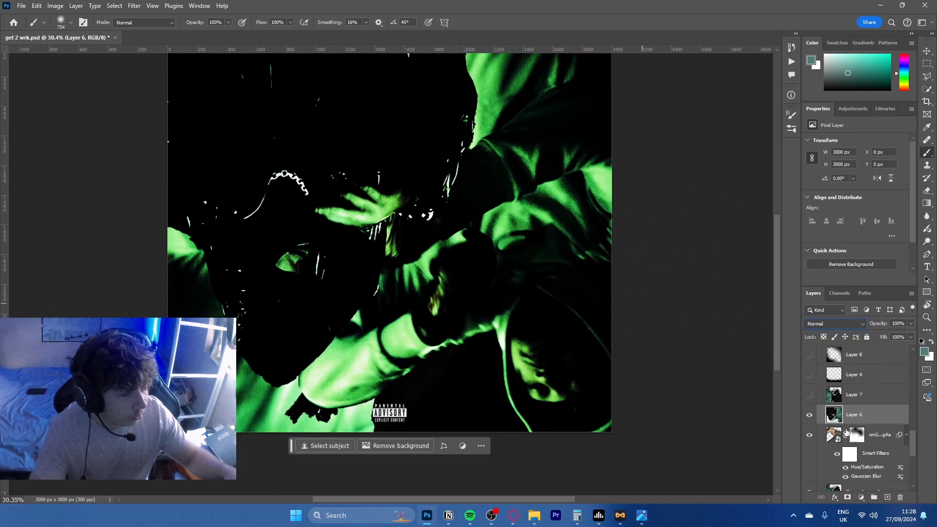
Hide Layer 6 and toggle Group 1 copy 4 to compare the upright figures with the flipped copy
click(808, 415)
scroll(819, 428, down, 3)
click(849, 431)
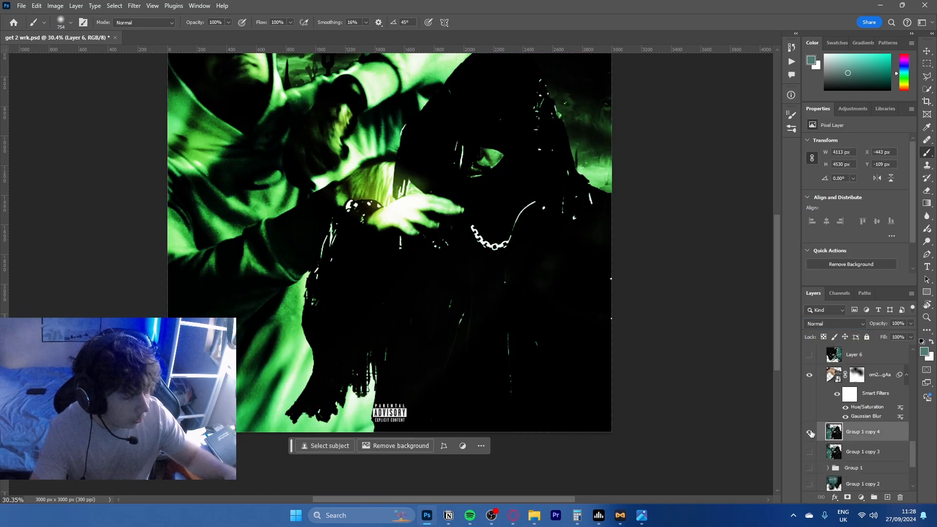
click(810, 434)
scroll(811, 425, up, 1)
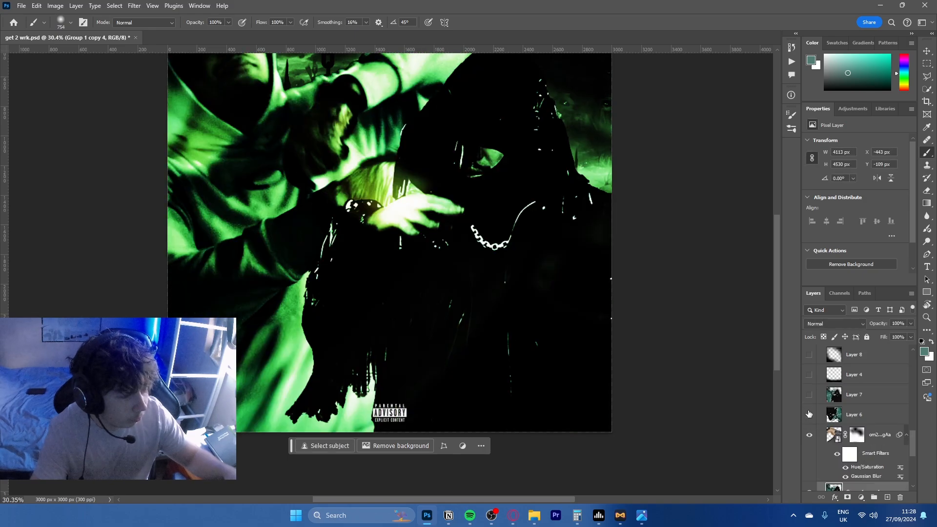
Show Layer 6, demonstrate flipping it vertically and horizontally in Free Transform, and cancel the transform
click(809, 413)
click(819, 414)
key(ctrl+t)
right_click(507, 273)
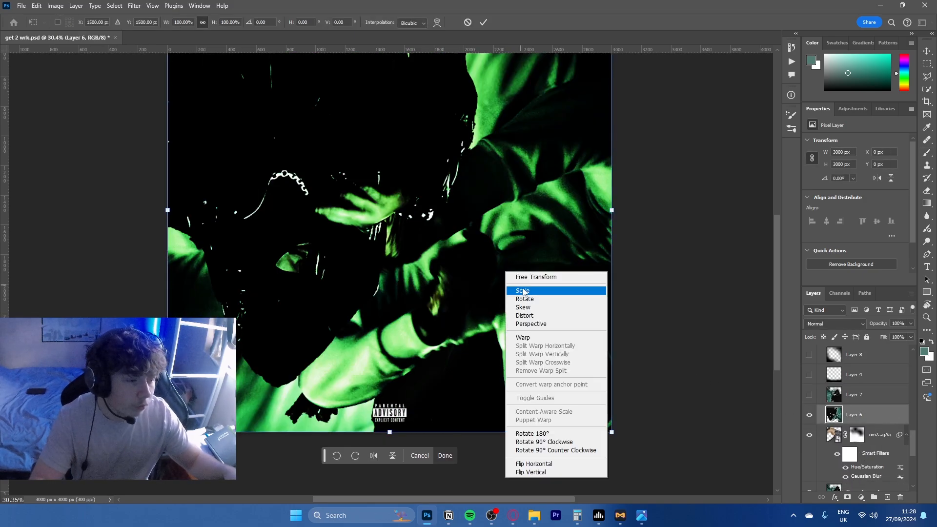
click(566, 472)
right_click(493, 263)
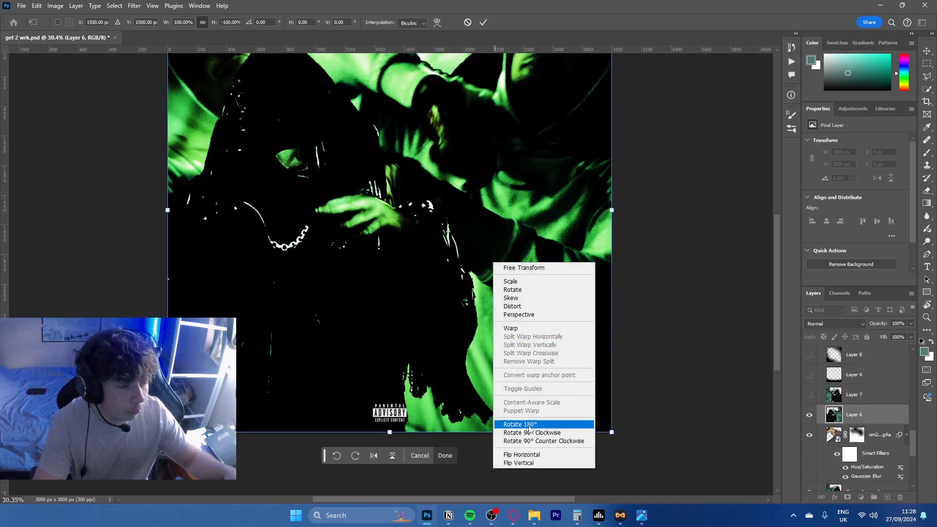
click(534, 454)
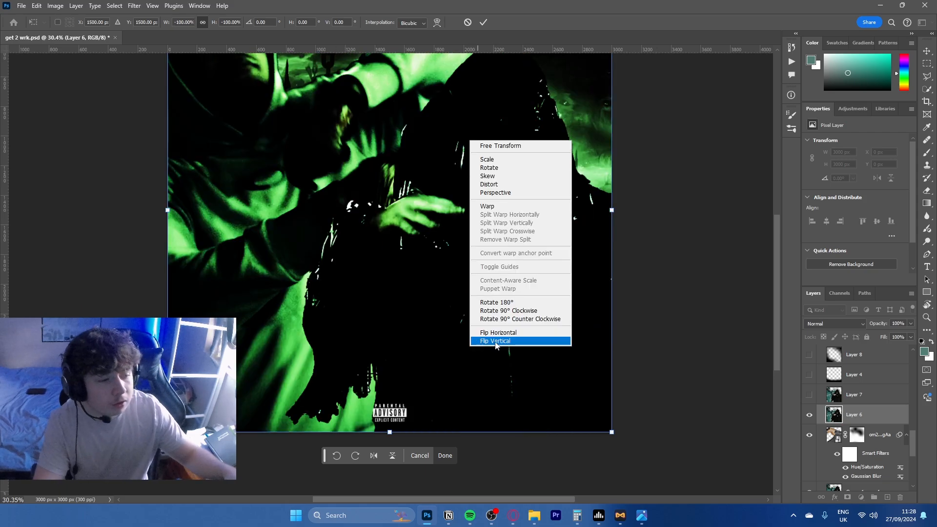
click(495, 341)
right_click(493, 344)
click(513, 322)
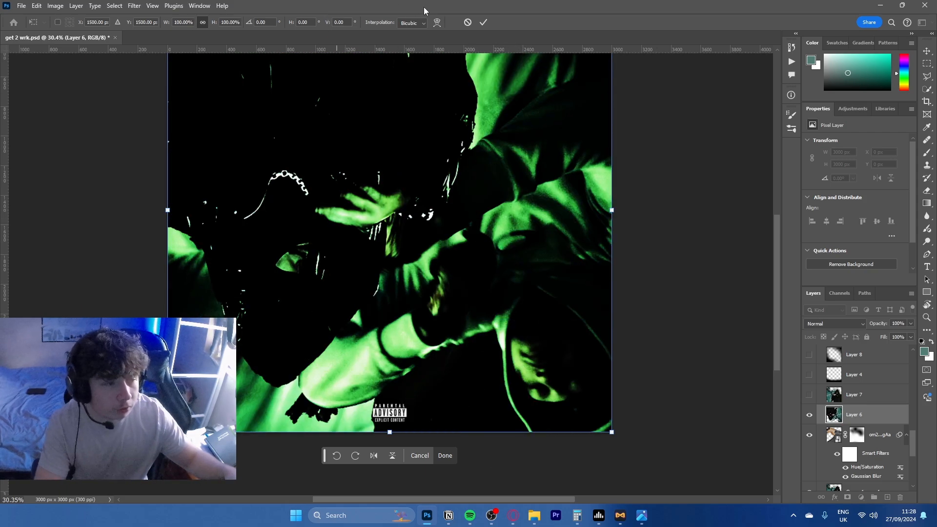
click(467, 22)
Restore Layer 6's Linear Dodge (Add) blending and its deleted layer mask, and select the mask
scroll(518, 240, up, 3)
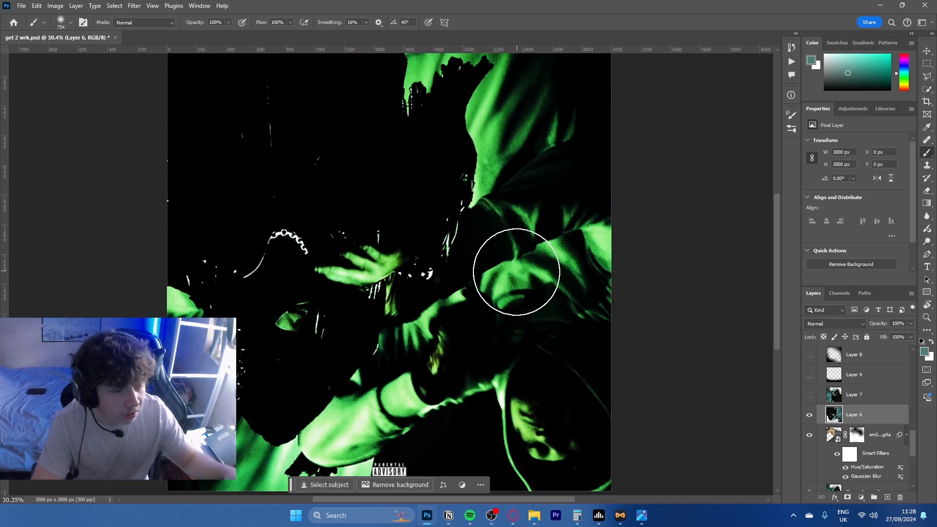
scroll(844, 325, down, 10)
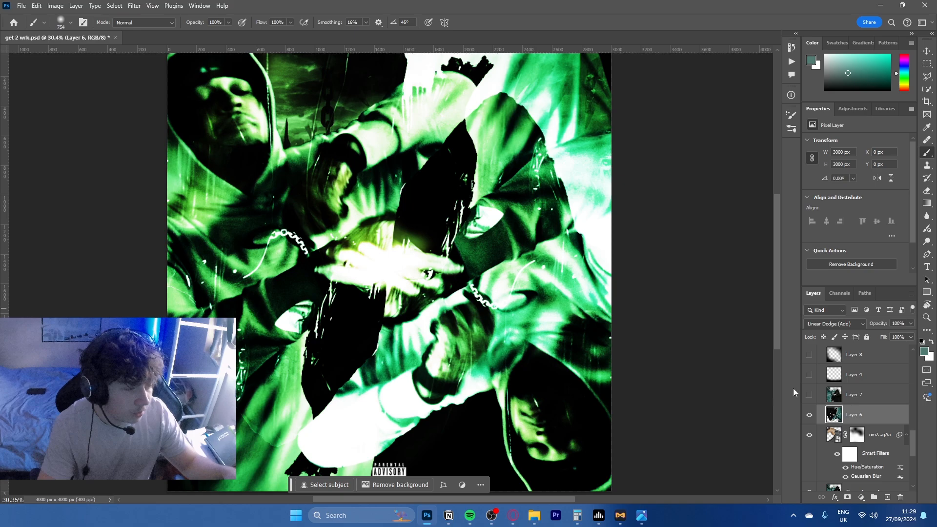
key(ctrl+z)
click(856, 414)
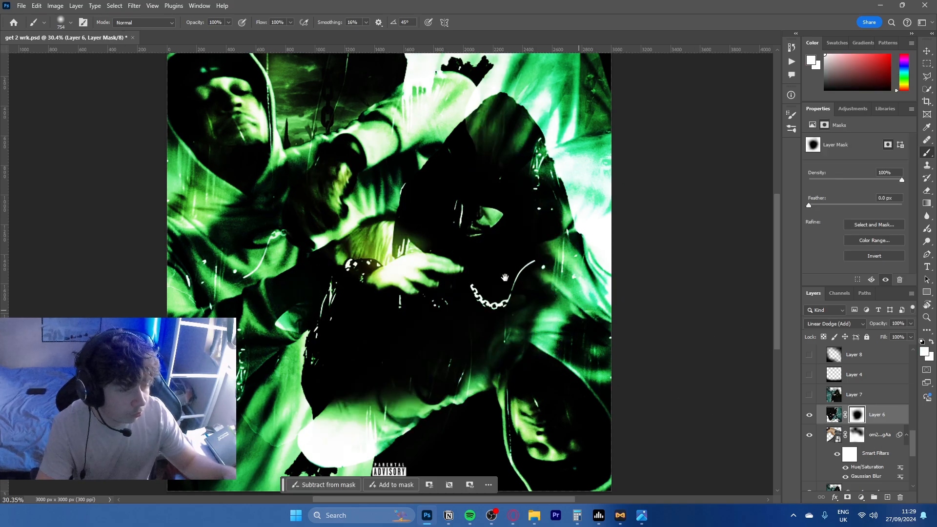
Toggle the masked Layer 6 off and on in a closer view of both figures to examine its effect
scroll(488, 254, up, 3)
drag(254, 270, 278, 242)
drag(531, 313, 487, 271)
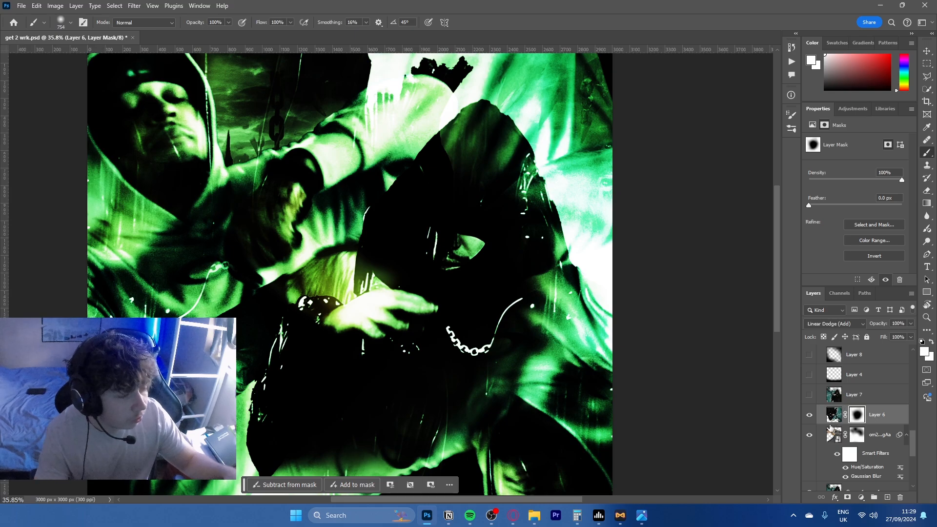
click(810, 414)
click(810, 415)
click(810, 414)
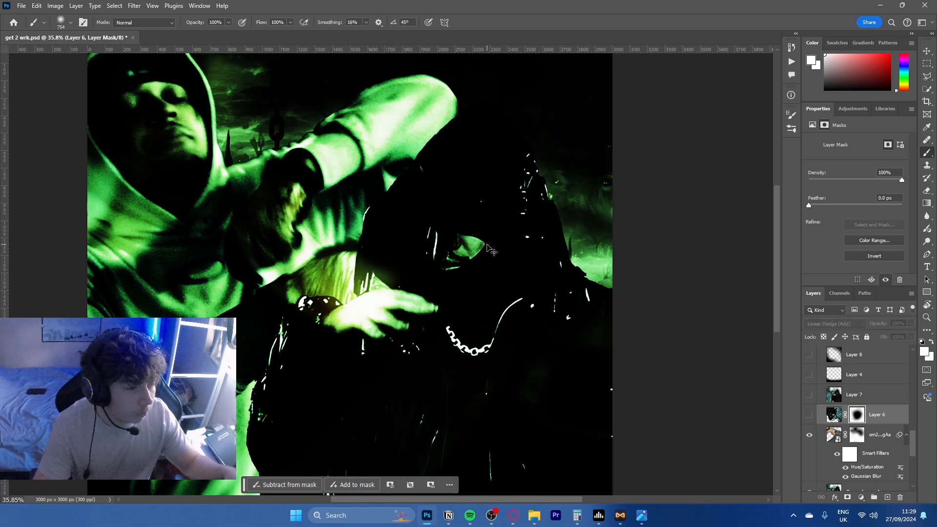
click(810, 415)
Replace Layer 6's painted layer mask with a plain white one
click(833, 414)
key(ctrl+z)
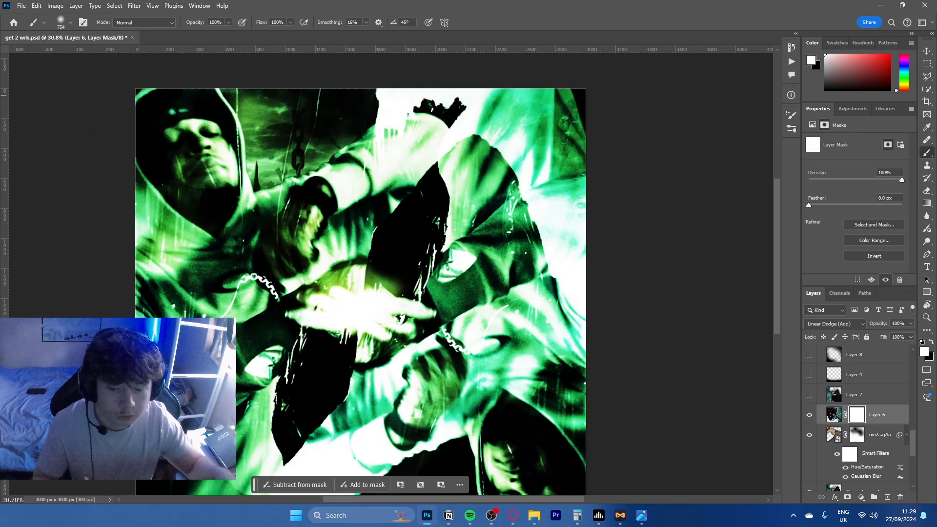
drag(421, 305, 427, 271)
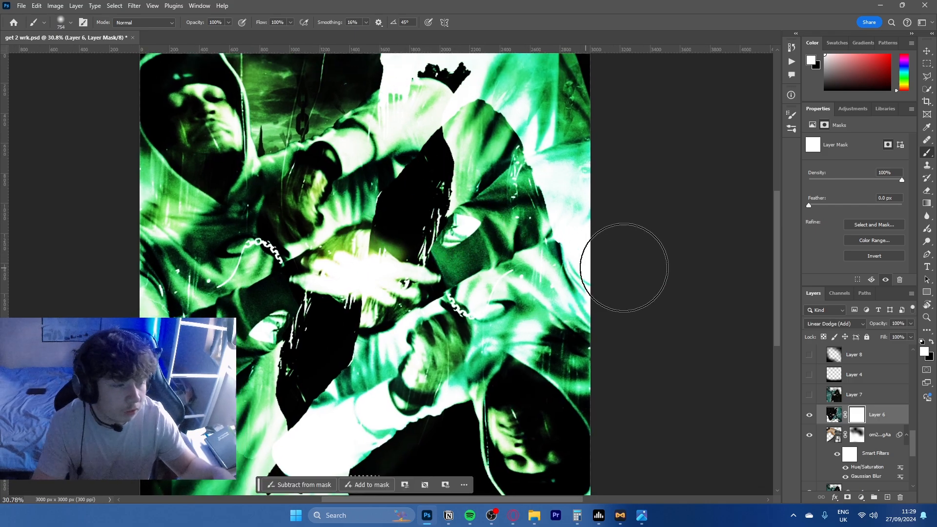
Restore Layer 6's painted layer mask and turn on the visibility of Layer 7, Layer 4 and Layer 8
key(ctrl+shift+z)
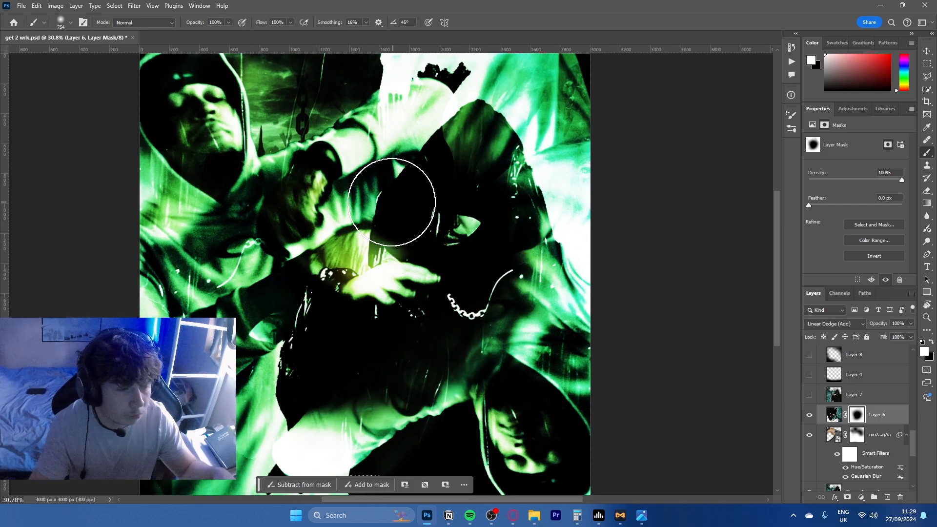
drag(391, 203, 298, 233)
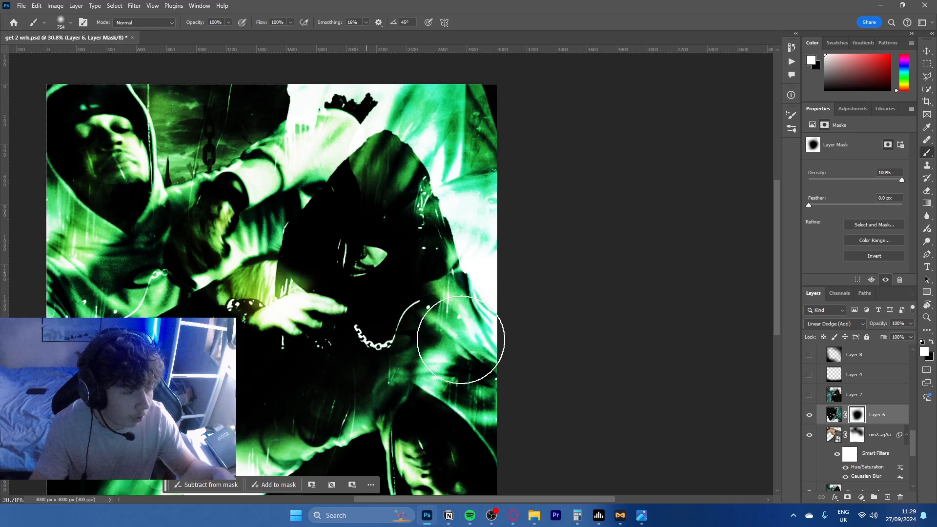
click(810, 397)
scroll(811, 409, up, 1)
click(810, 411)
drag(376, 436, 391, 374)
click(809, 395)
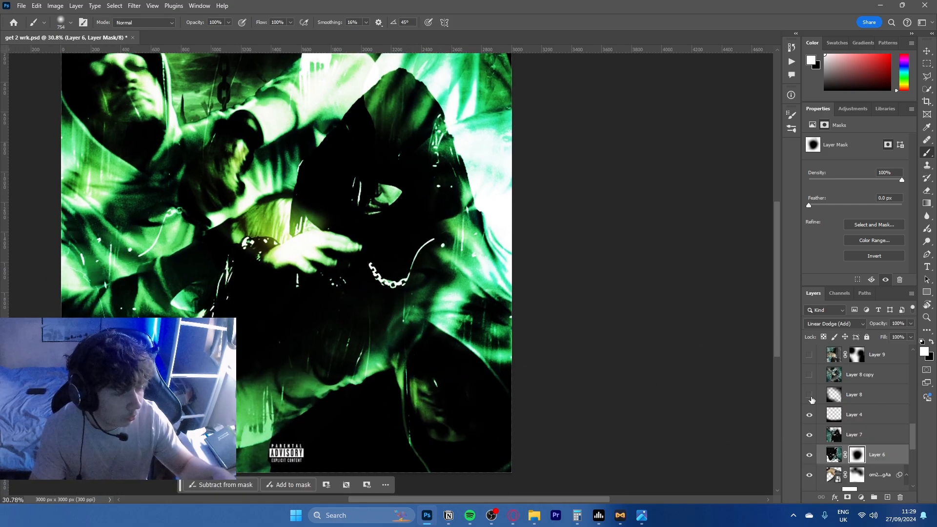
Make Layer 8 copy and Layer 9 visible, with Layer 9 as the selected layer
click(863, 394)
drag(304, 129, 301, 175)
click(809, 378)
click(870, 379)
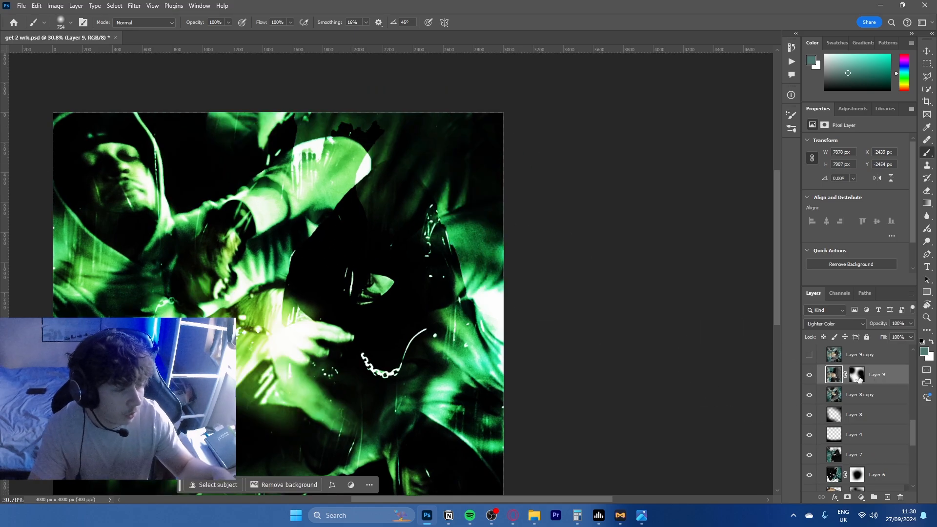
Replace Layer 9's painted layer mask with a plain white one
click(857, 377)
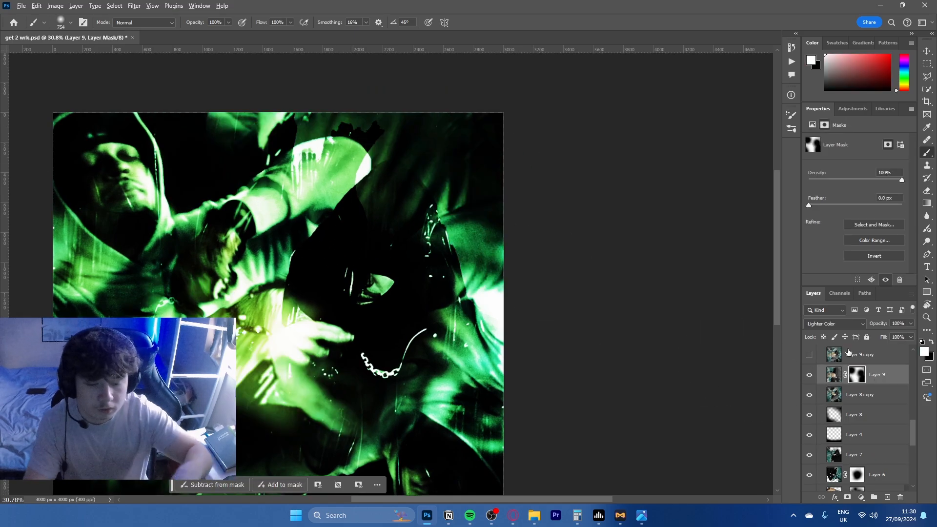
key(alt+BackSpace)
drag(464, 365, 468, 317)
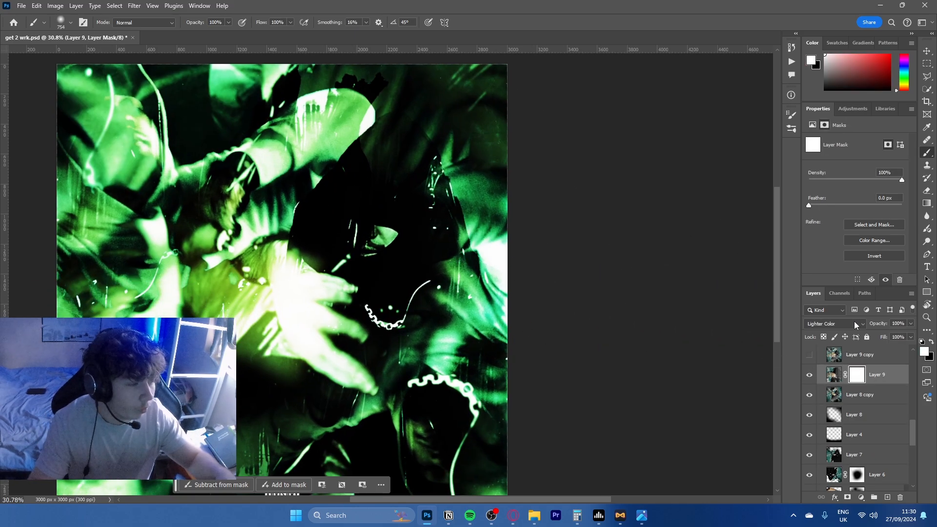
Set Layer 9's blend mode to Normal and examine its unblended image around the hand and chain
click(841, 326)
click(835, 231)
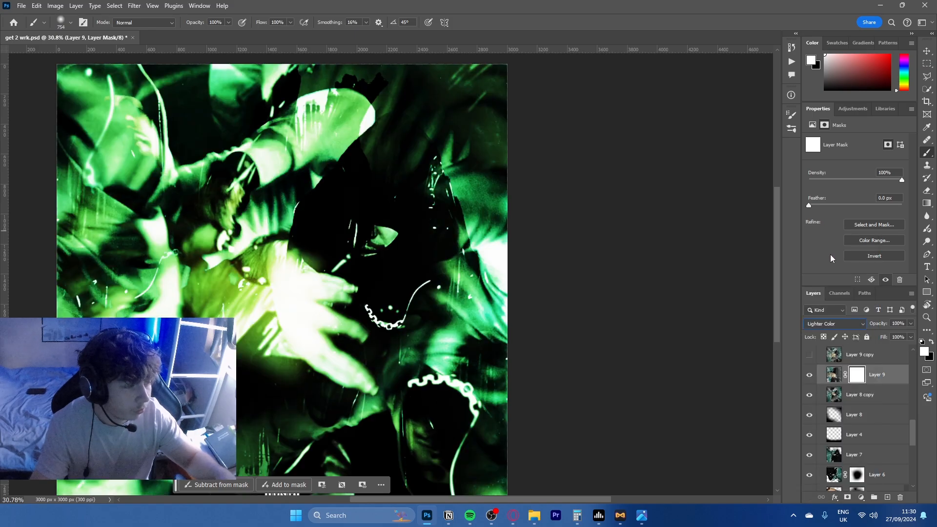
click(843, 321)
click(823, 237)
drag(452, 240, 488, 135)
scroll(443, 186, down, 2)
drag(439, 194, 356, 262)
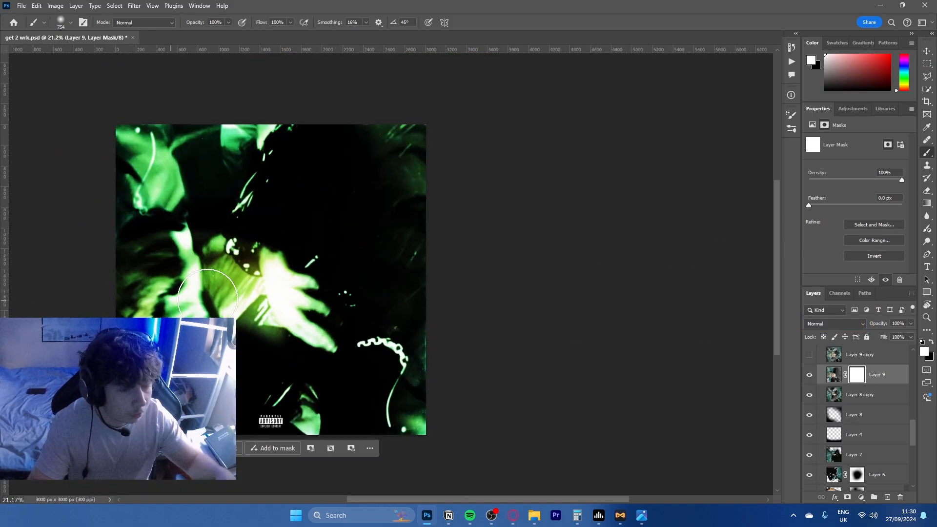
mouse_move(245, 254)
mouse_down()
mouse_move(342, 249)
mouse_move(374, 171)
mouse_up()
drag(441, 224, 408, 233)
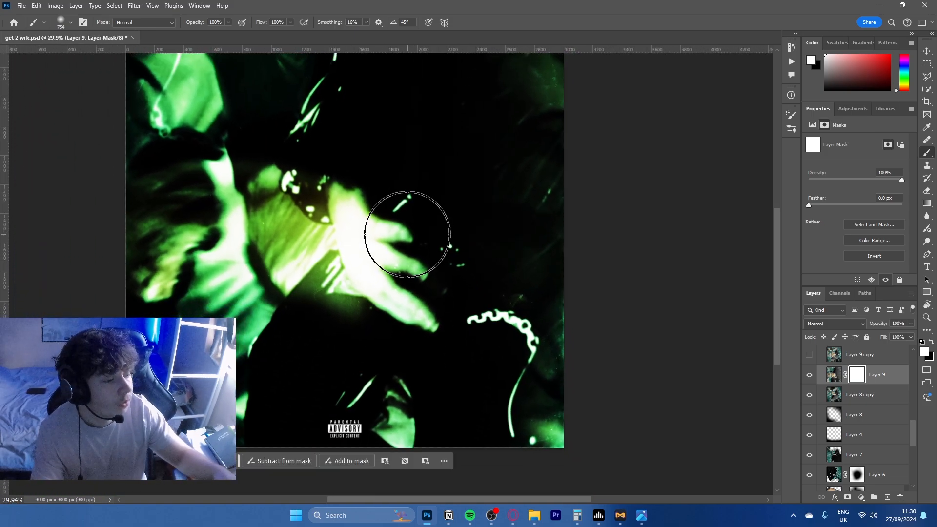
drag(384, 232, 381, 277)
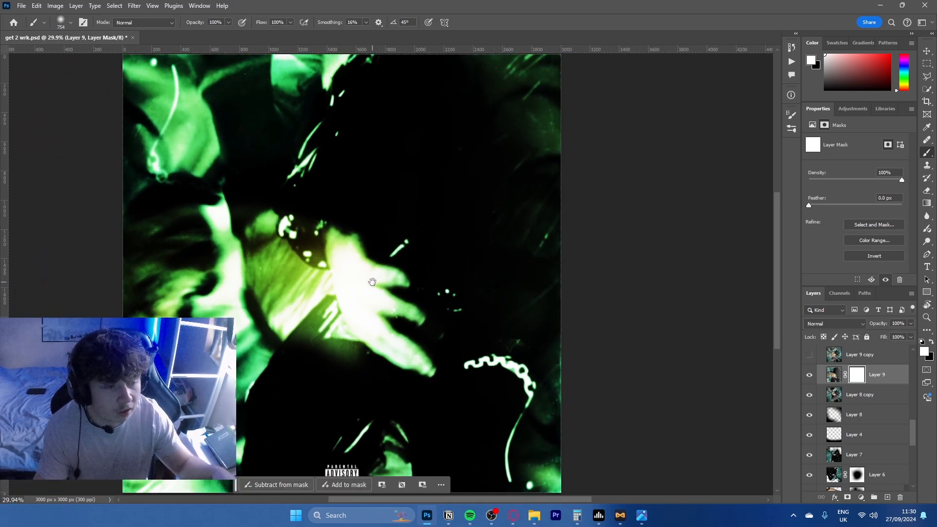
Return Layer 9 to Lighter Color blending and bring back its painted mask
click(832, 324)
click(832, 300)
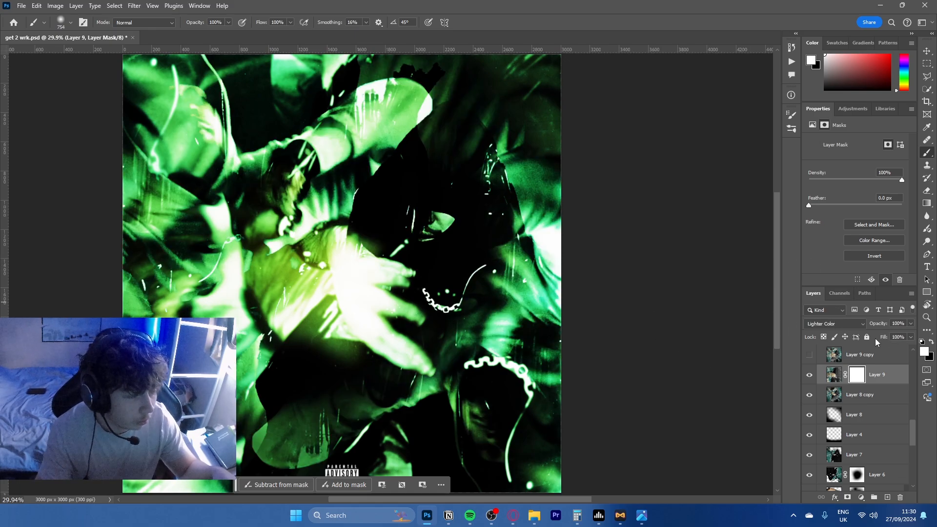
click(843, 371)
drag(532, 306, 530, 278)
drag(443, 331, 437, 359)
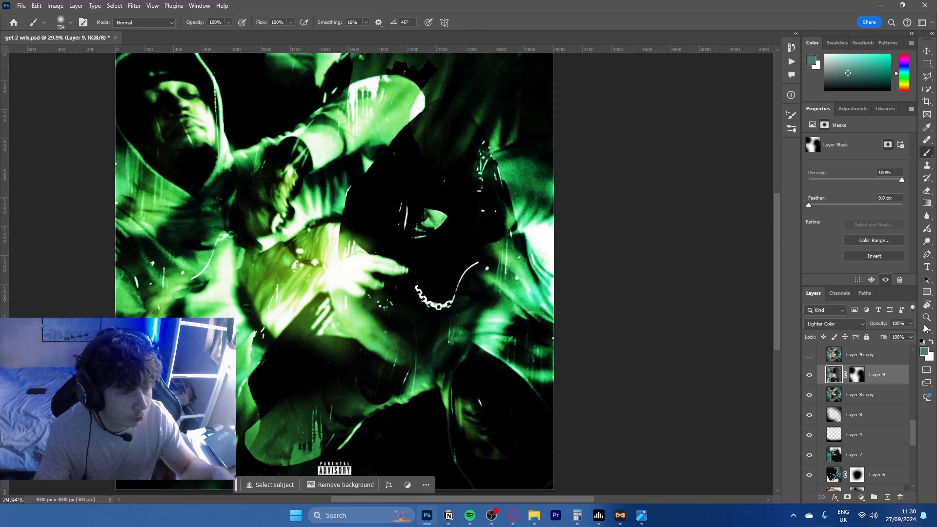
Toggle the masked Layer 9 off and on to examine its effect on the composite
click(809, 376)
click(810, 375)
drag(467, 211, 465, 250)
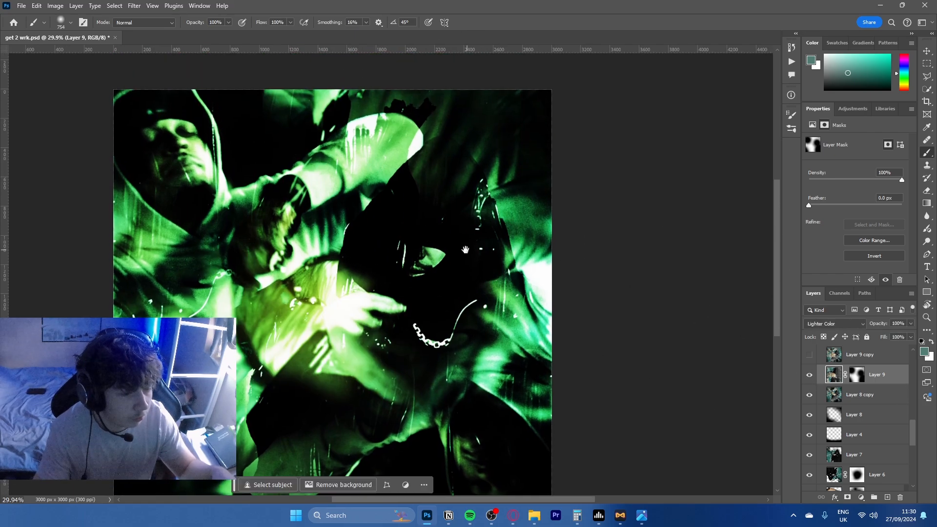
Turn on the visibility of Layer 9 copy and Layer 10
scroll(808, 418, up, 2)
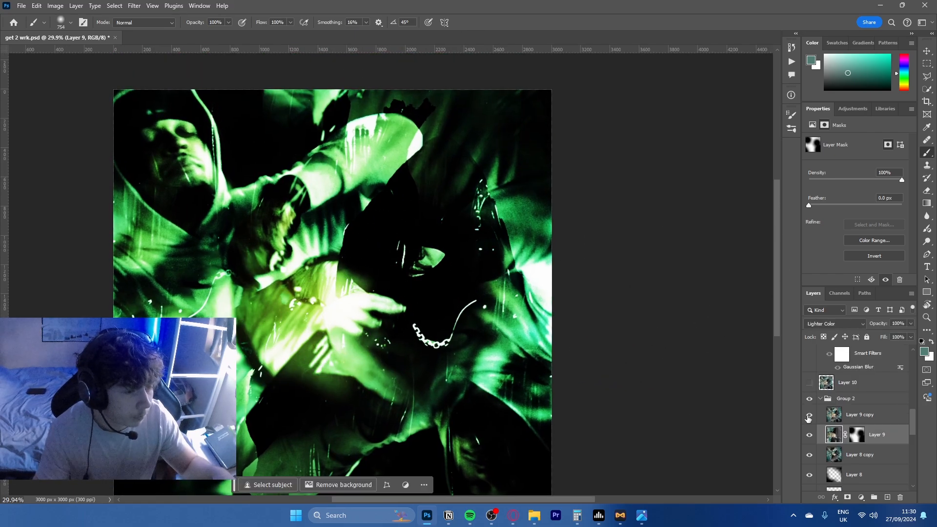
scroll(816, 443, up, 2)
click(809, 423)
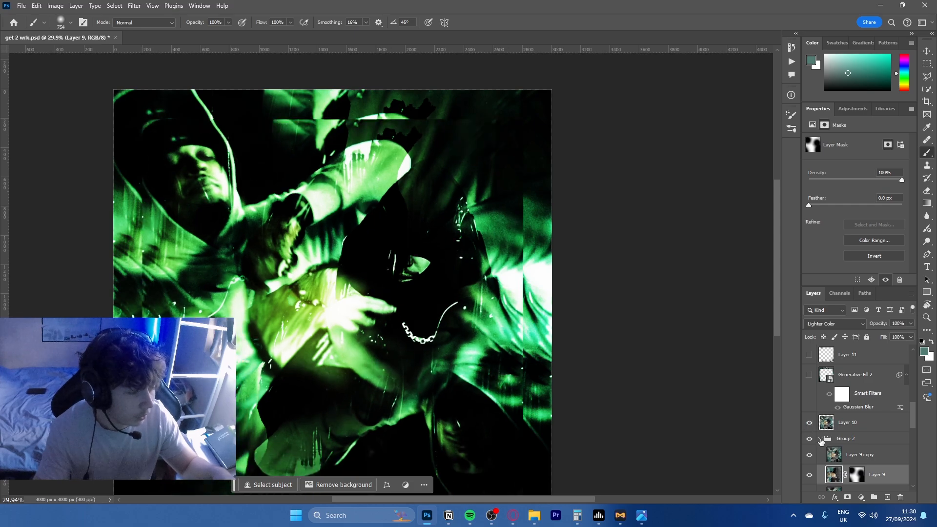
Collapse and hide Group 2, and select Layer 10 to show the shrunken artwork with its empty border
click(821, 442)
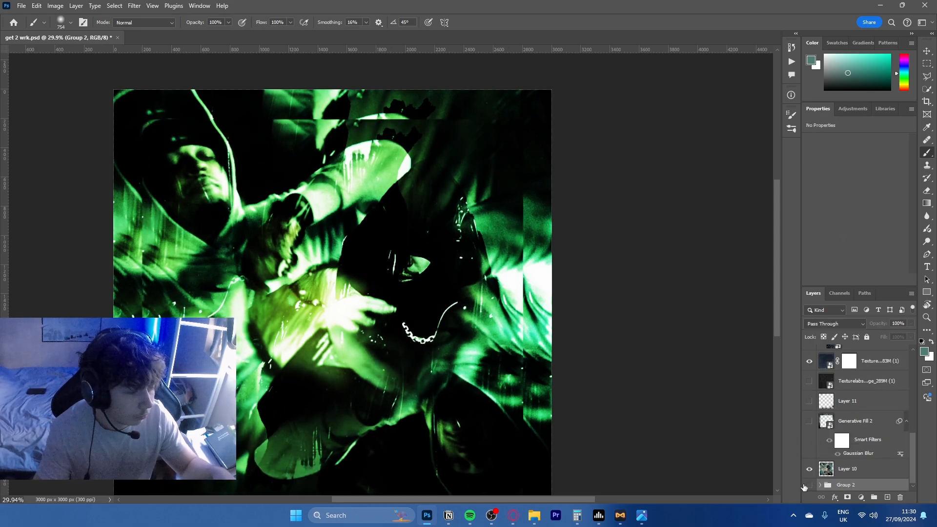
click(809, 484)
click(867, 469)
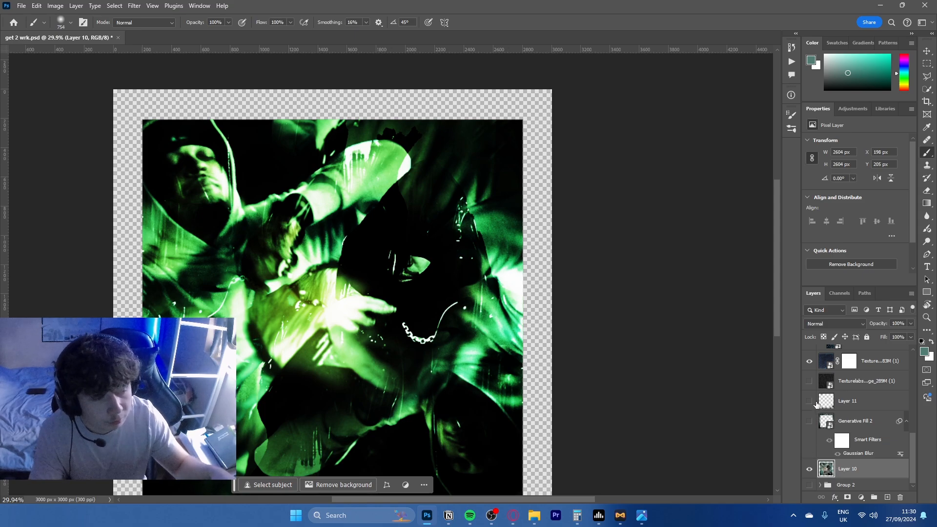
scroll(536, 315, down, 2)
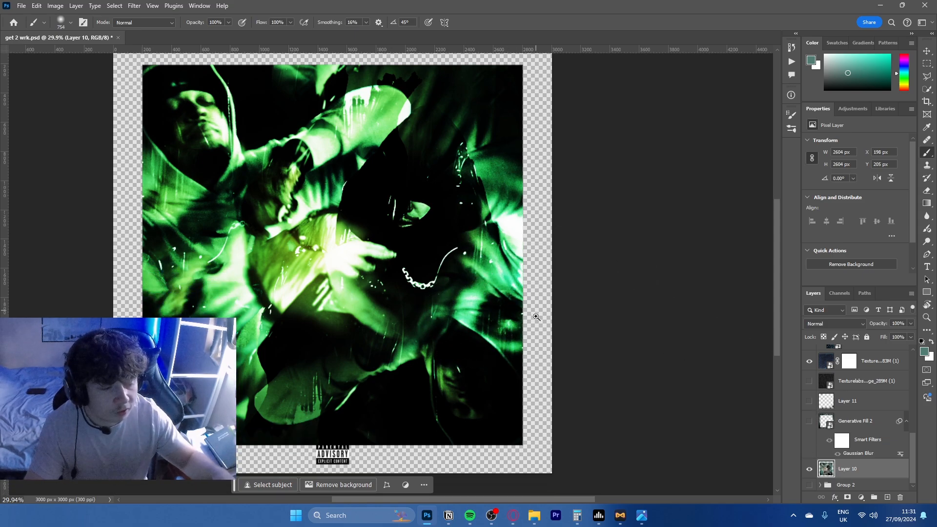
scroll(536, 315, down, 1)
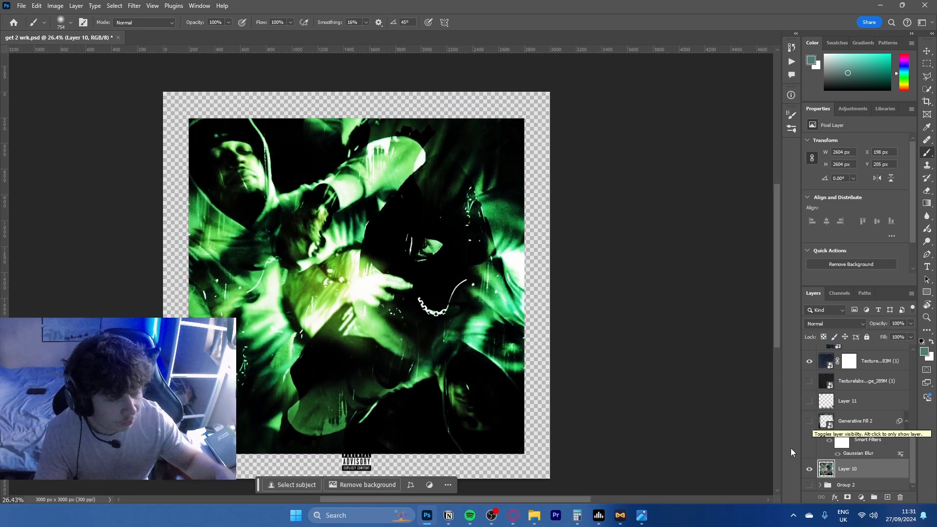
Show the Generative Fill 2 layer briefly to examine how it fills the border, and hide it again
click(809, 420)
click(844, 422)
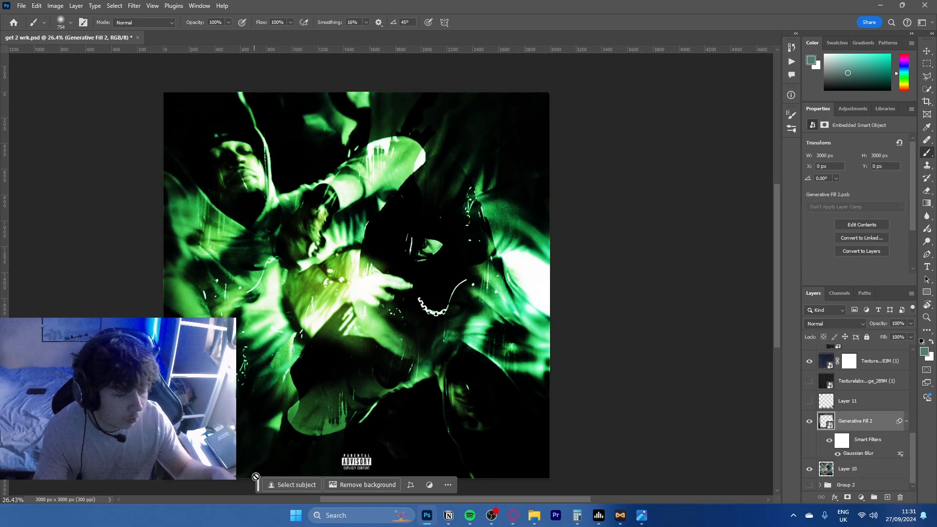
click(808, 421)
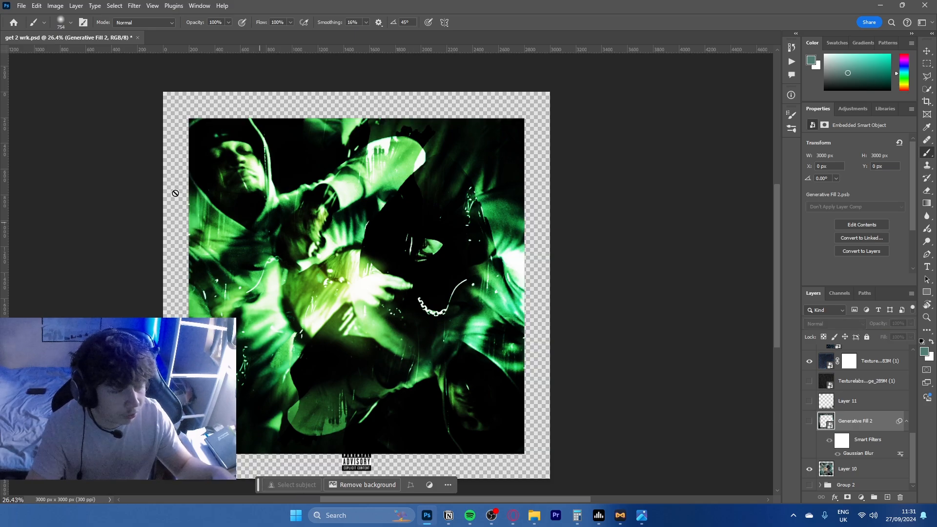
Select the transparent border around the artwork with added rectangular marquees that slightly overlap the image edges
click(927, 64)
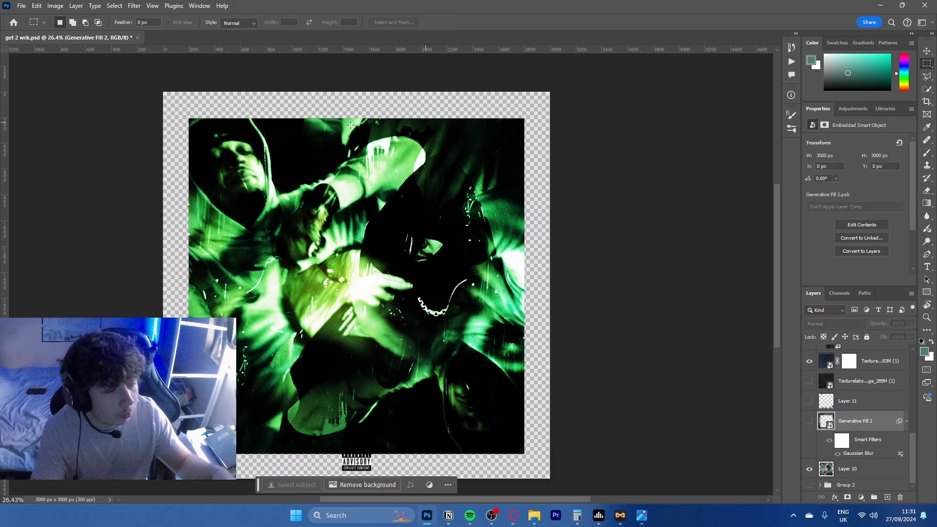
drag(156, 80, 647, 125)
key(shift)
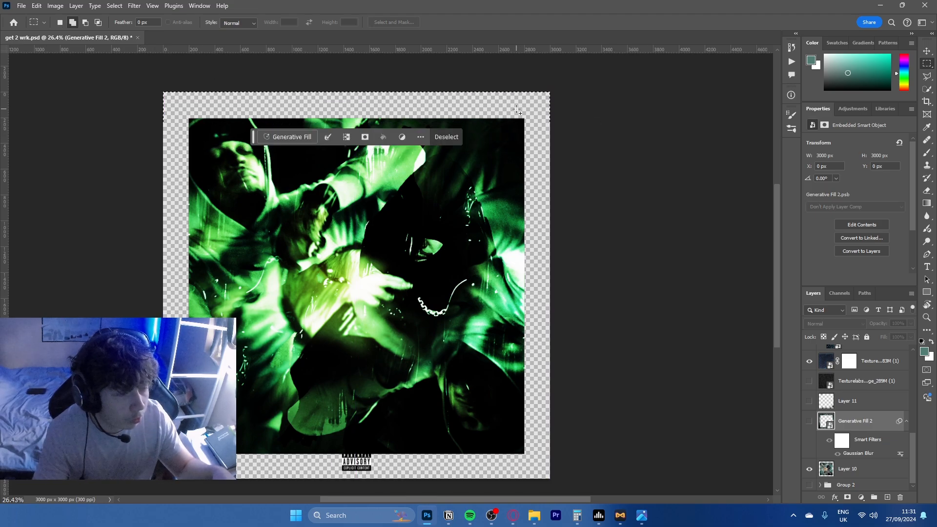
drag(518, 108, 592, 480)
drag(583, 444, 152, 489)
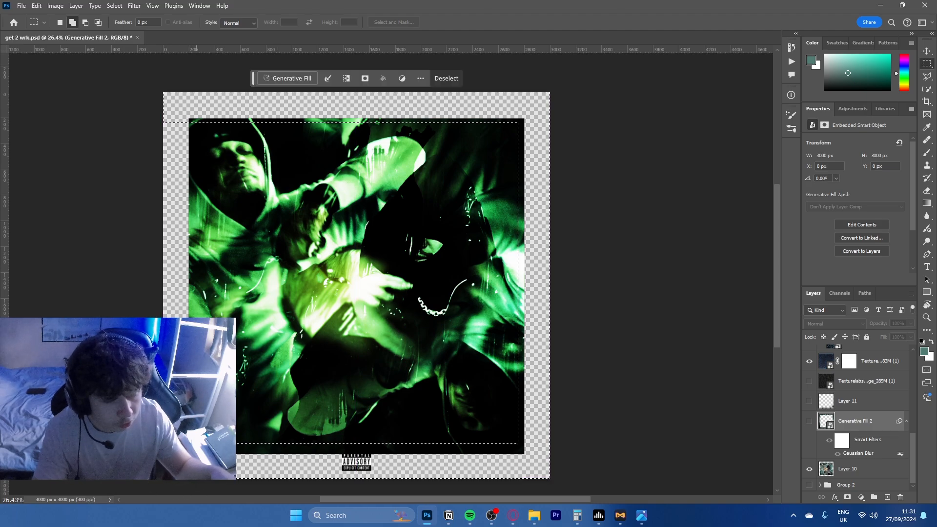
Open the Generative Fill prompt for the border selection, and cancel both the prompt and the selection
scroll(126, 215, up, 5)
scroll(242, 391, down, 1)
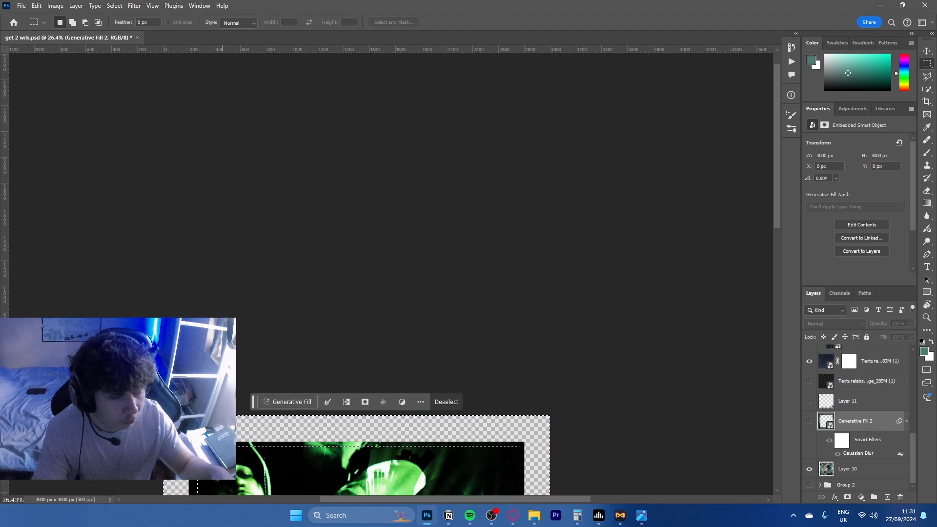
scroll(292, 390, down, 1)
click(298, 354)
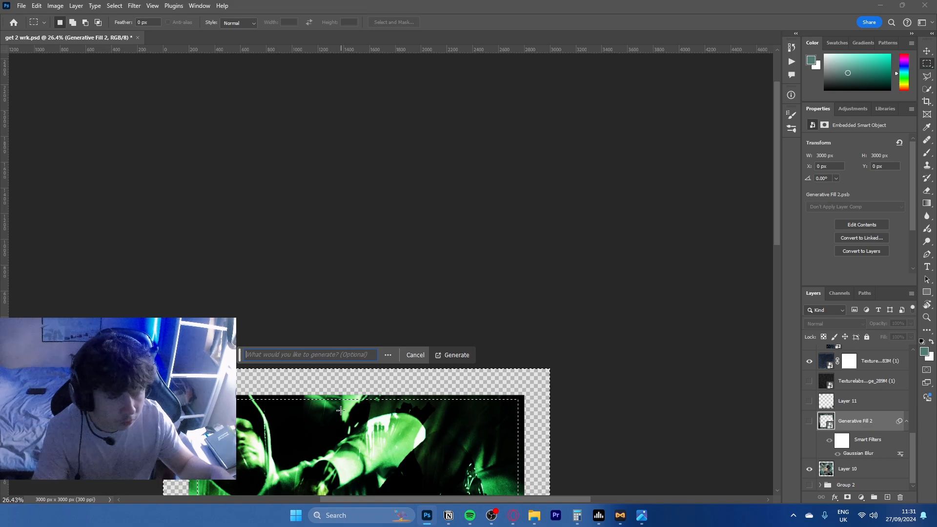
click(415, 353)
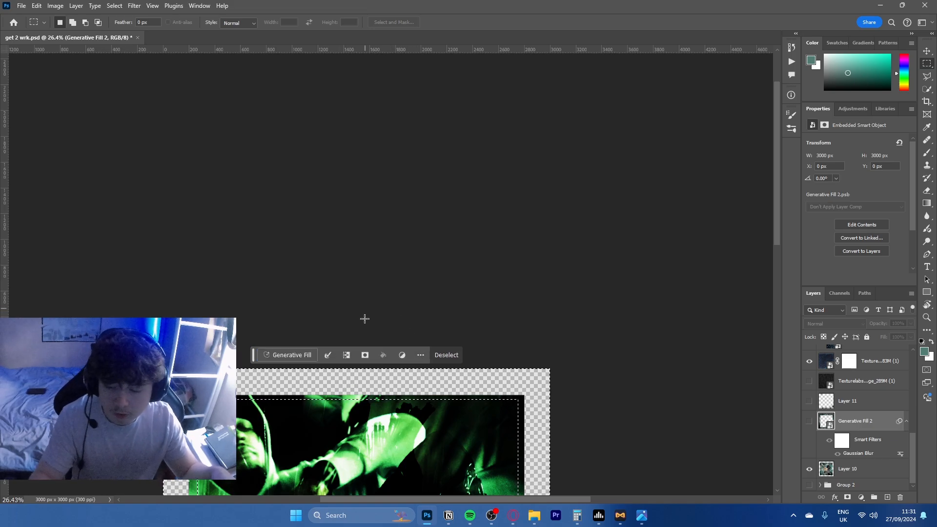
click(369, 336)
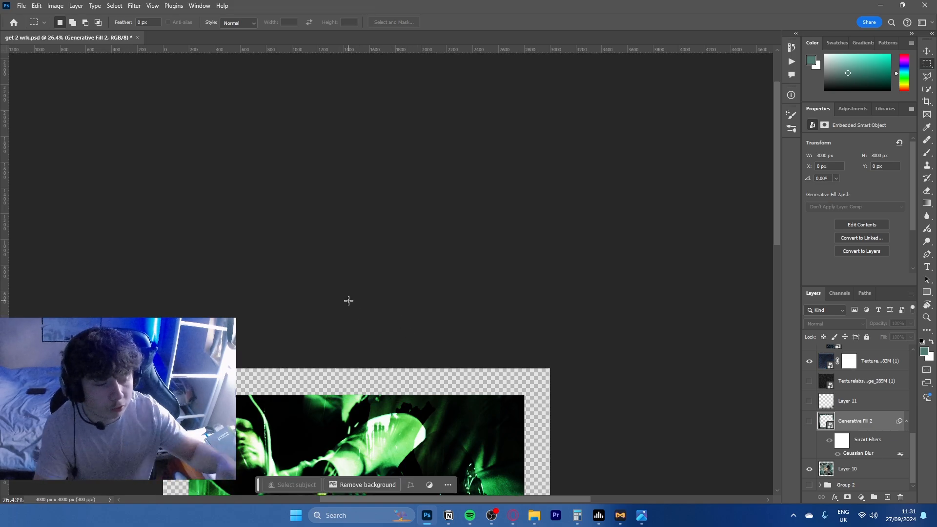
Turn on the visibility of the Generative Fill 2 layer and Layer 11
scroll(346, 317, down, 2)
scroll(354, 331, down, 3)
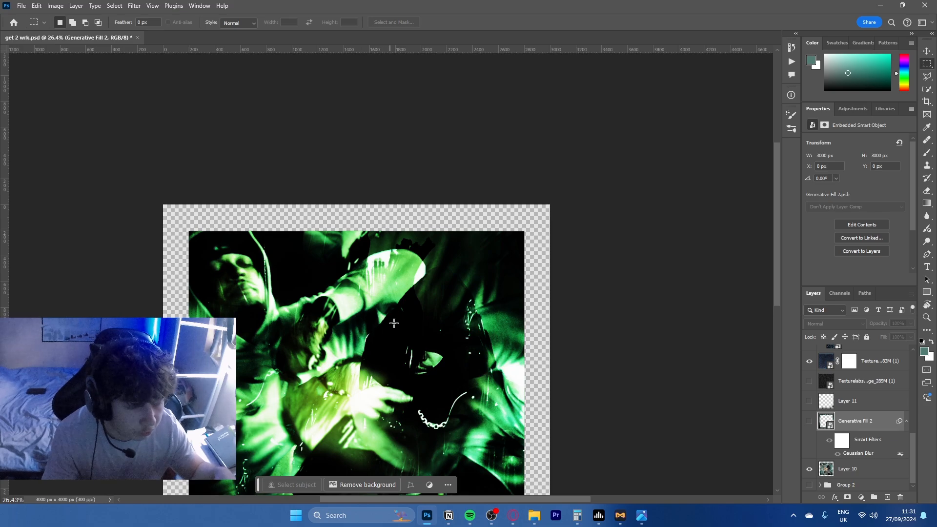
scroll(466, 405, down, 2)
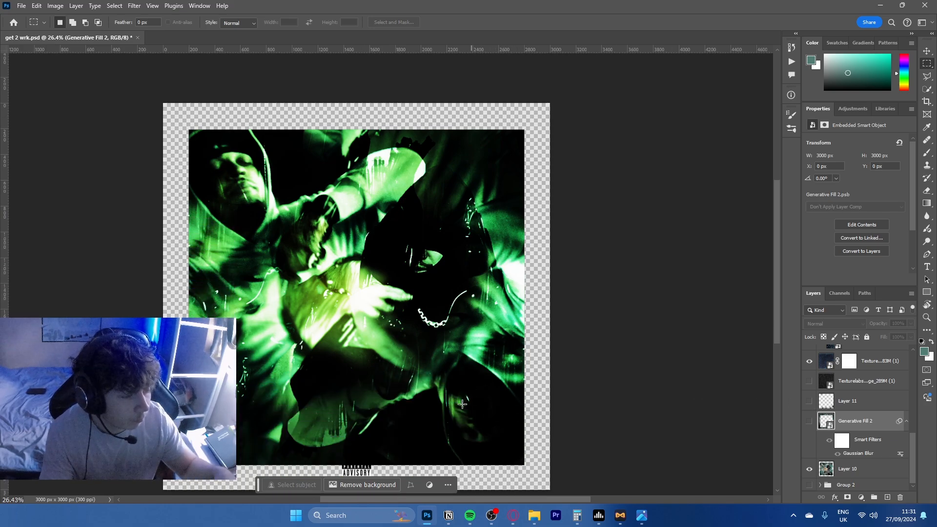
click(808, 421)
click(808, 400)
drag(491, 397, 500, 356)
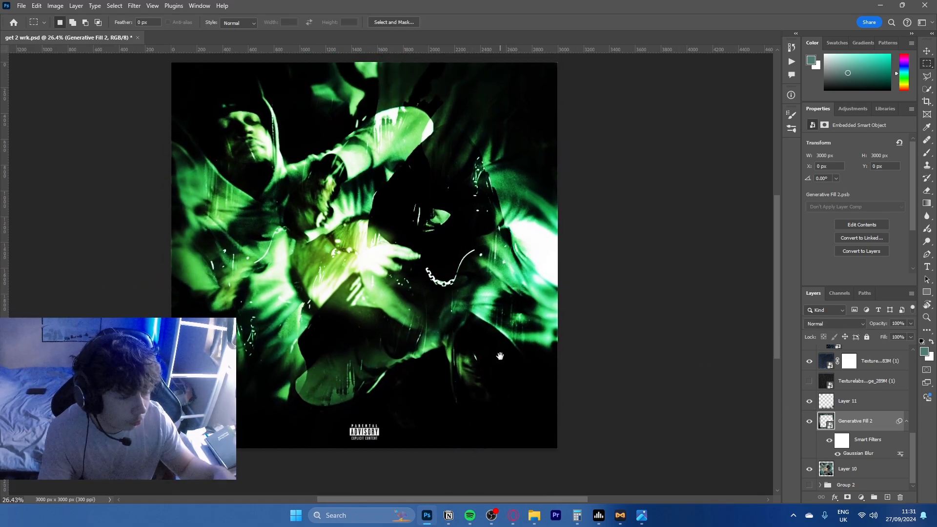
Show and select the Texturelabs_Grunge_289M (1) texture layer to examine its effect on the artwork
click(808, 383)
click(859, 381)
scroll(829, 439, up, 3)
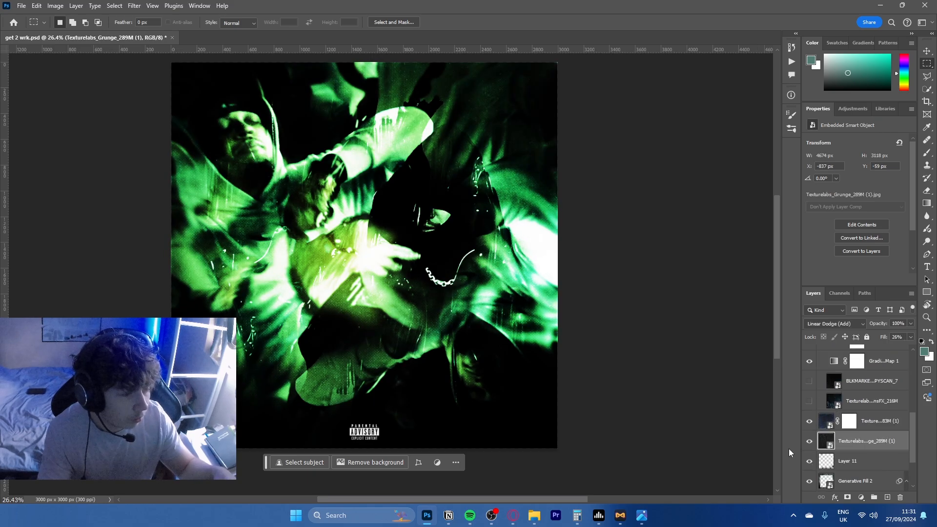
click(808, 441)
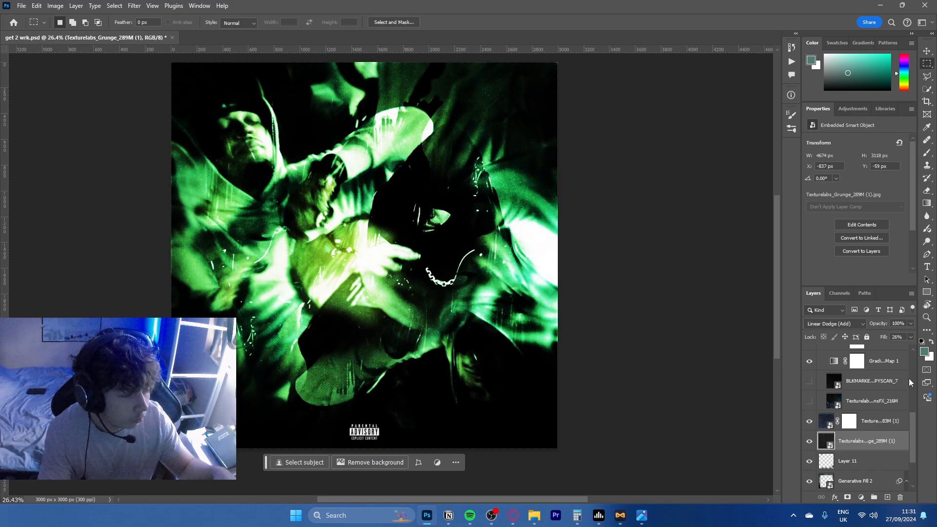
Set the Texturelabs_Grunge_289M (1) layer's blend mode to Normal and its fill to 100%
click(834, 324)
click(824, 241)
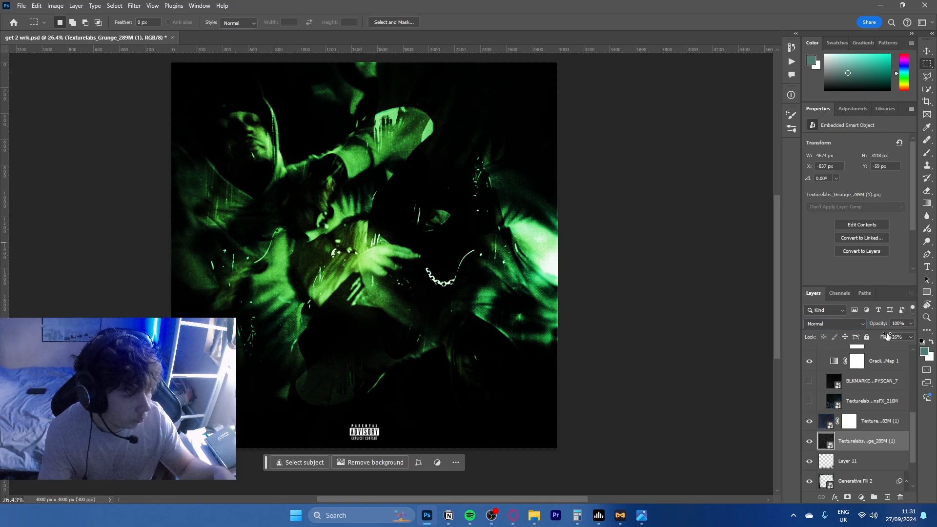
drag(878, 340, 924, 352)
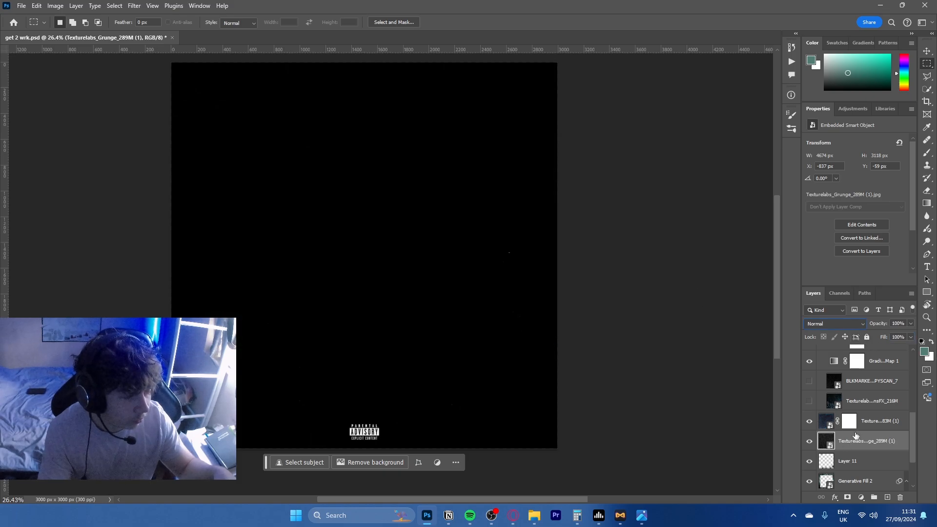
Hide Group 3 and the Texturelabs_Film_183M (1) layer to examine the Texturelabs_Grunge_289M (1) texture on its own
scroll(855, 435, up, 10)
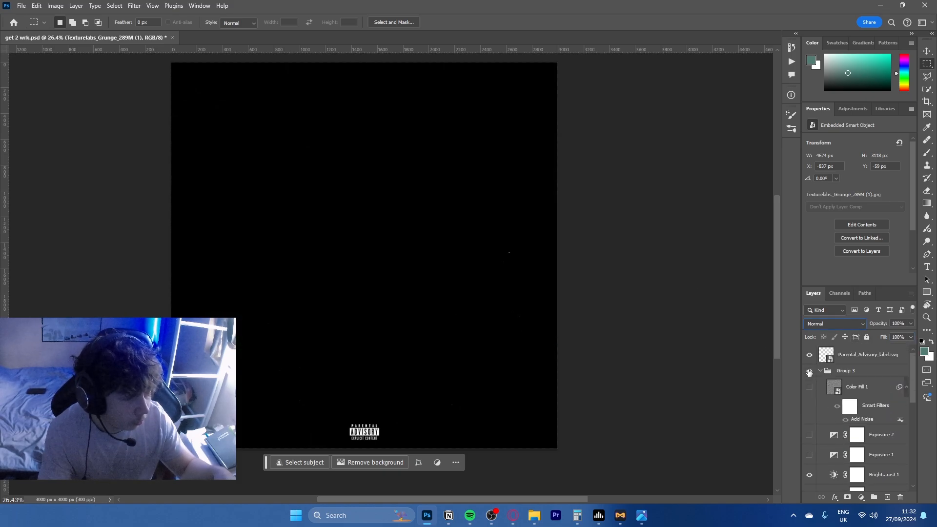
click(808, 372)
scroll(353, 173, up, 3)
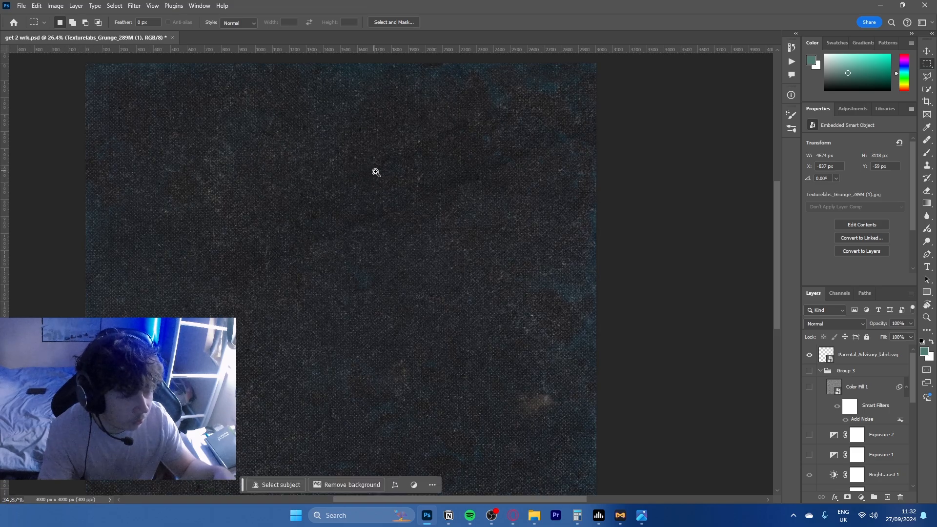
scroll(824, 476, down, 5)
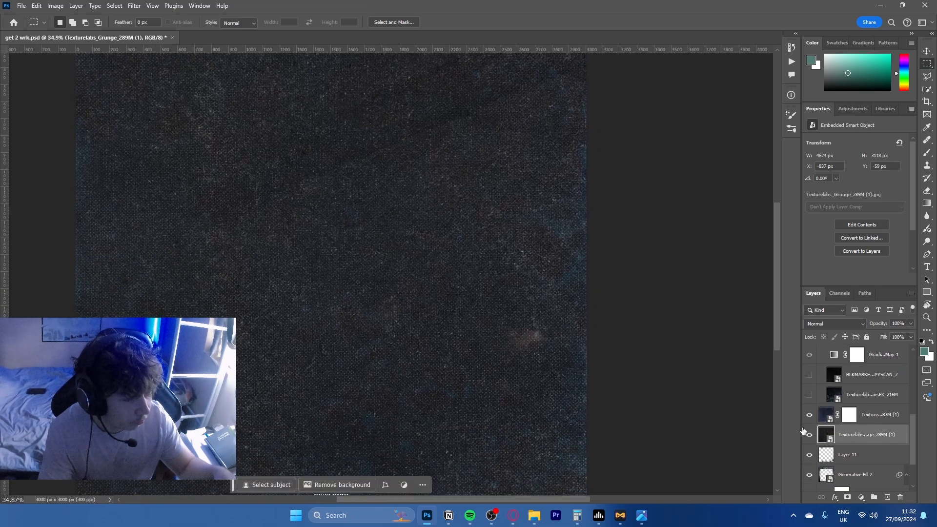
click(808, 416)
drag(460, 268, 524, 238)
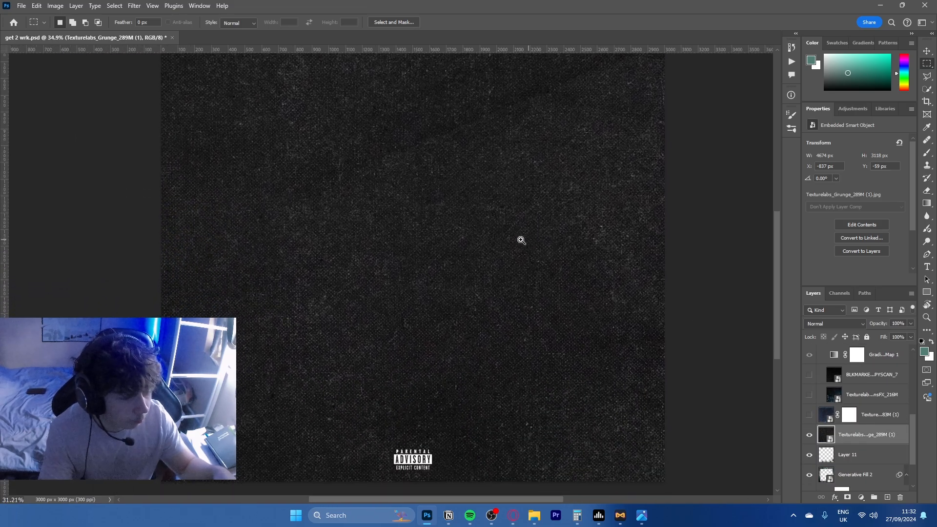
scroll(488, 249, down, 5)
scroll(393, 230, up, 5)
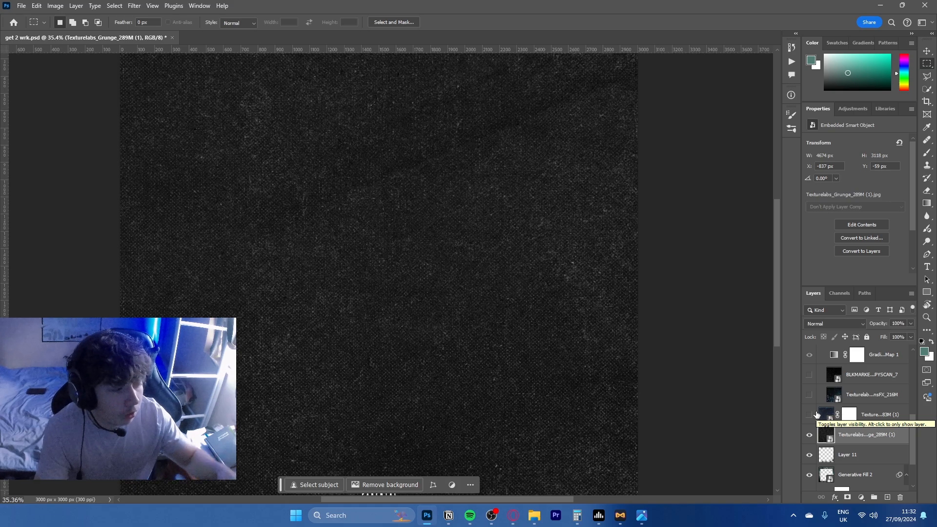
Show the BLKMARKET_COPYSCAN_7 layer with Group 3 visible, and hide the group's adjustment layers above it
click(808, 376)
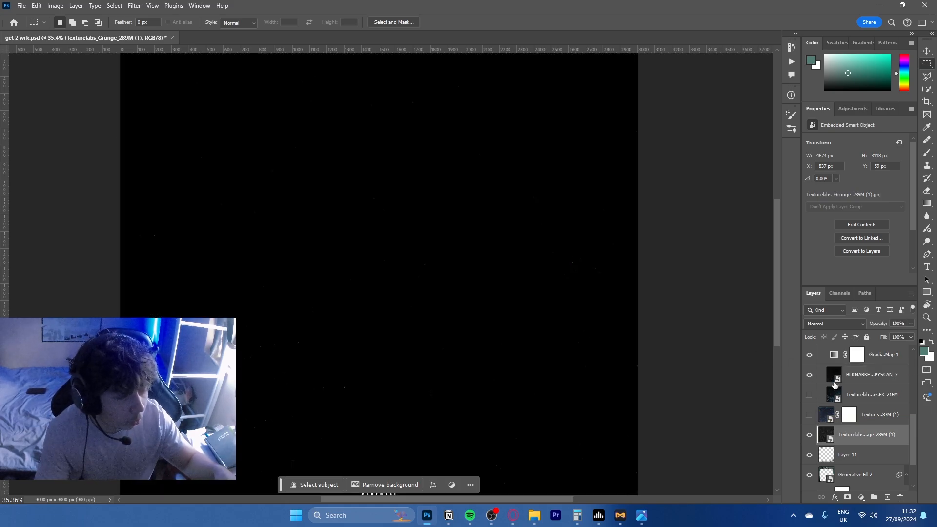
scroll(825, 435, up, 5)
scroll(816, 416, up, 2)
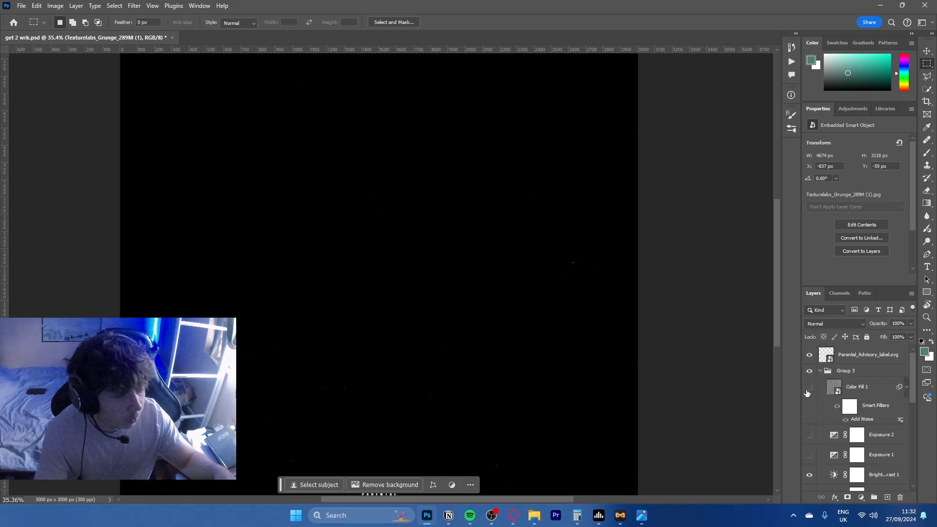
scroll(806, 392, down, 5)
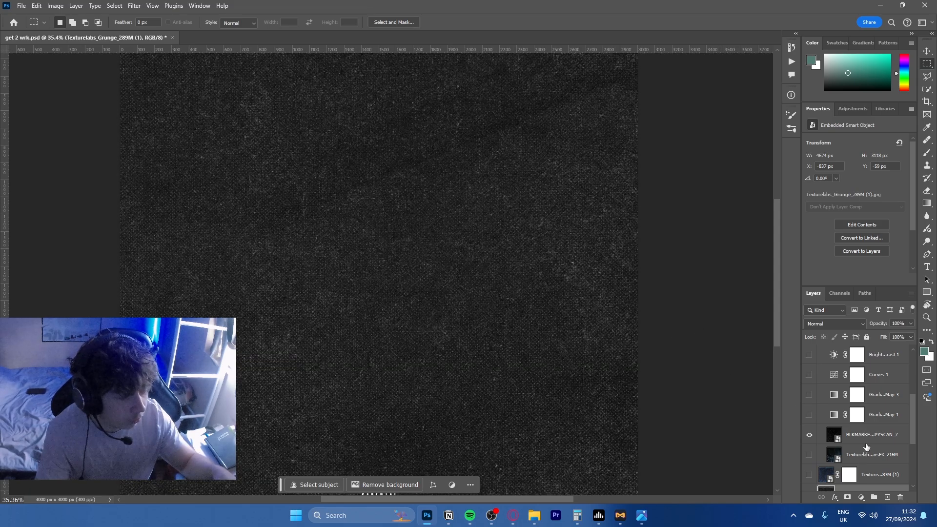
Set the BLKMARKET_COPYSCAN_7 layer's blend mode to Normal and its fill to 100% to examine the texture
click(865, 442)
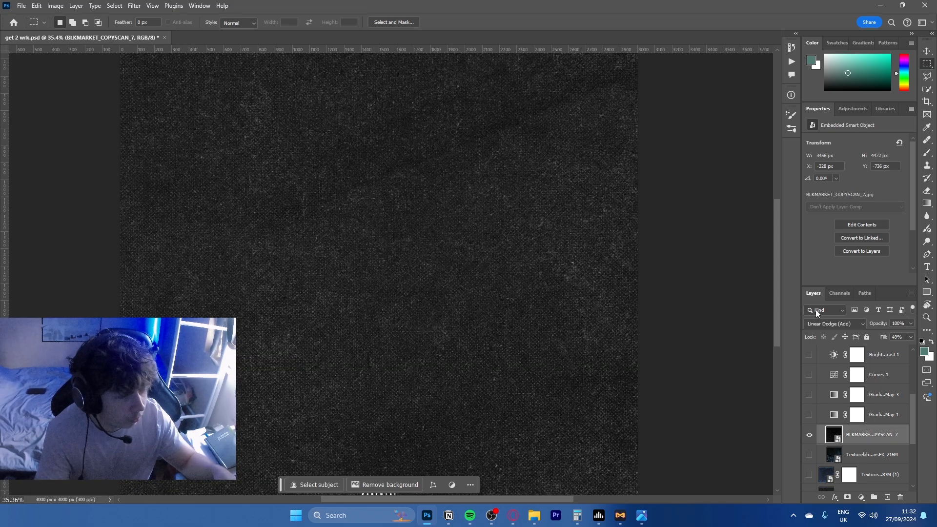
click(818, 322)
click(821, 236)
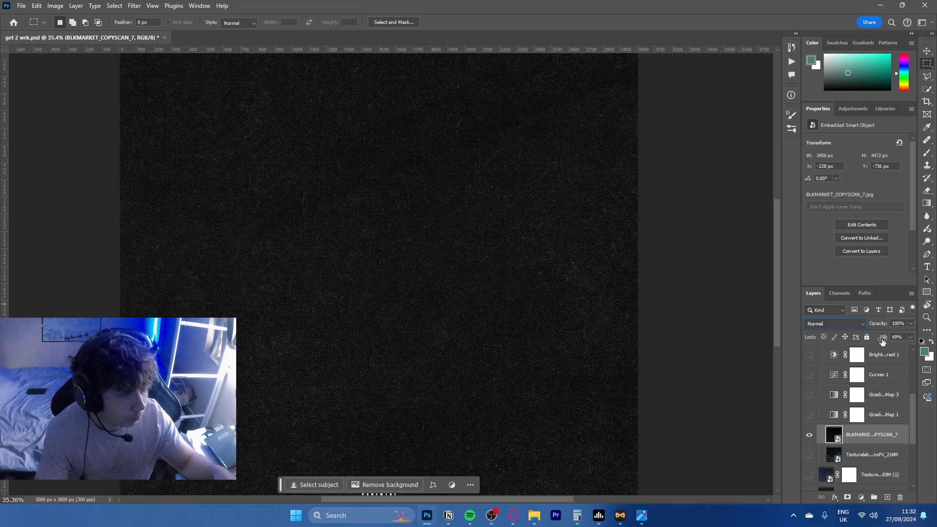
drag(882, 338, 927, 337)
drag(541, 226, 436, 281)
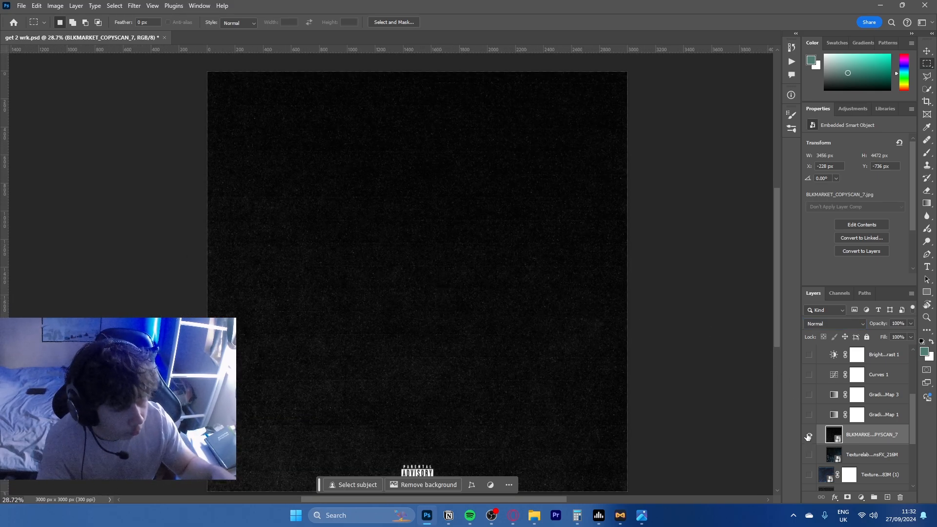
Turn on the visibility of the Texturelabs_LensFX_216M and Texturelabs_Film_183M (1) texture layers
click(809, 454)
click(809, 474)
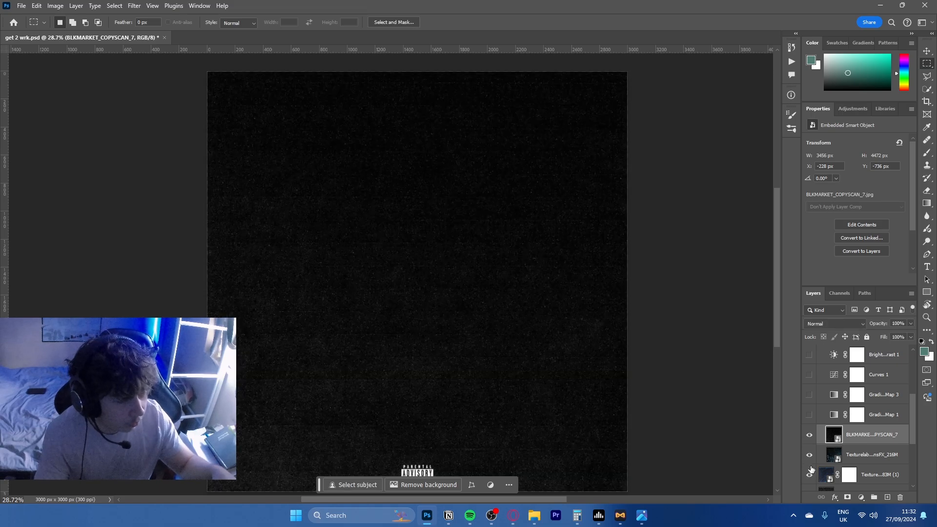
scroll(825, 453, up, 3)
scroll(824, 454, up, 1)
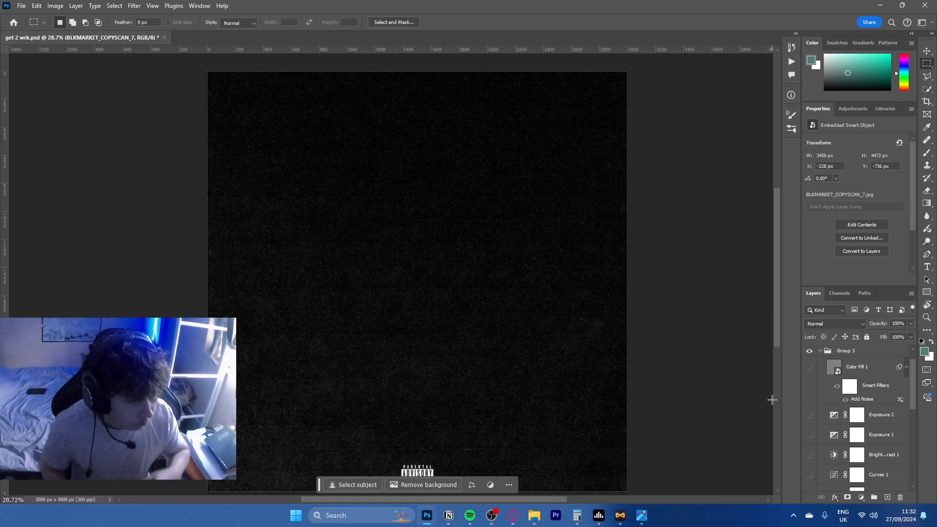
scroll(818, 382, down, 5)
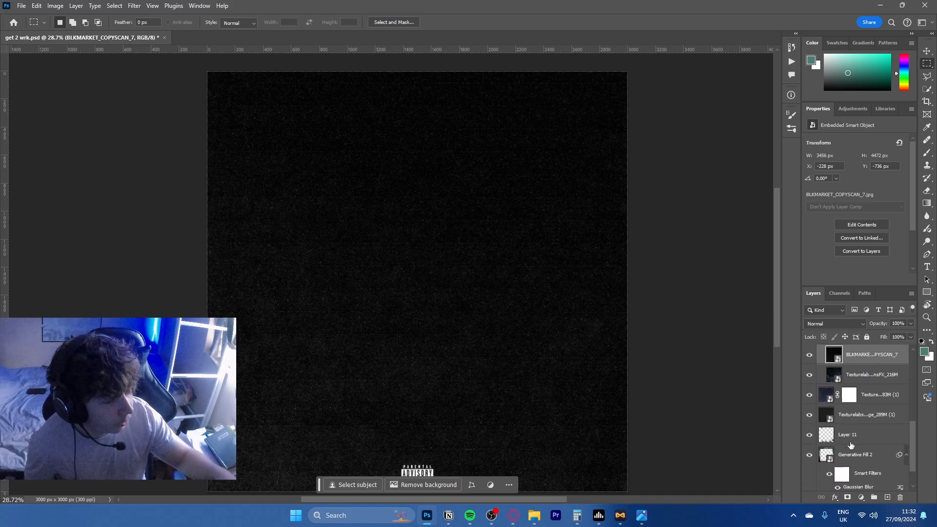
Select the Texturelabs_Grunge_289M (1) layer and undo the recent blend mode, fill and visibility changes to the textures and Group 3
click(868, 418)
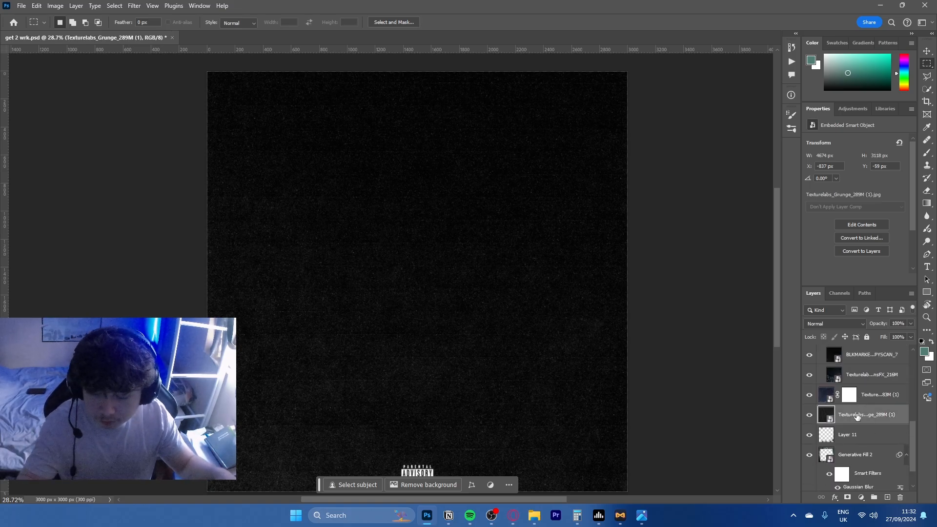
key(ctrl+z)
key(ctrl+z)
key(ctrl+z)
key(ctrl+z)
key(ctrl+z)
key(ctrl+z)
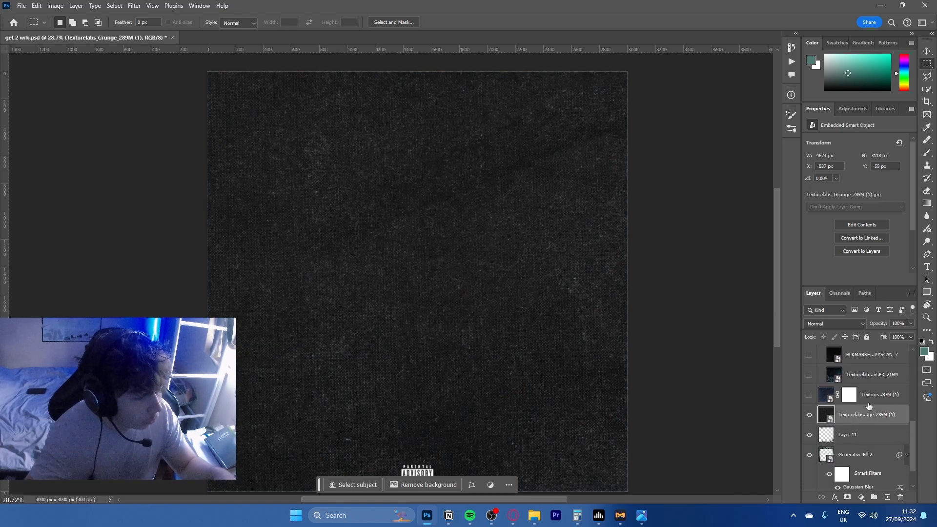
key(ctrl+z)
key(ctrl+z)
key(ctrl+z)
key(ctrl+z)
key(ctrl+z)
key(ctrl+z)
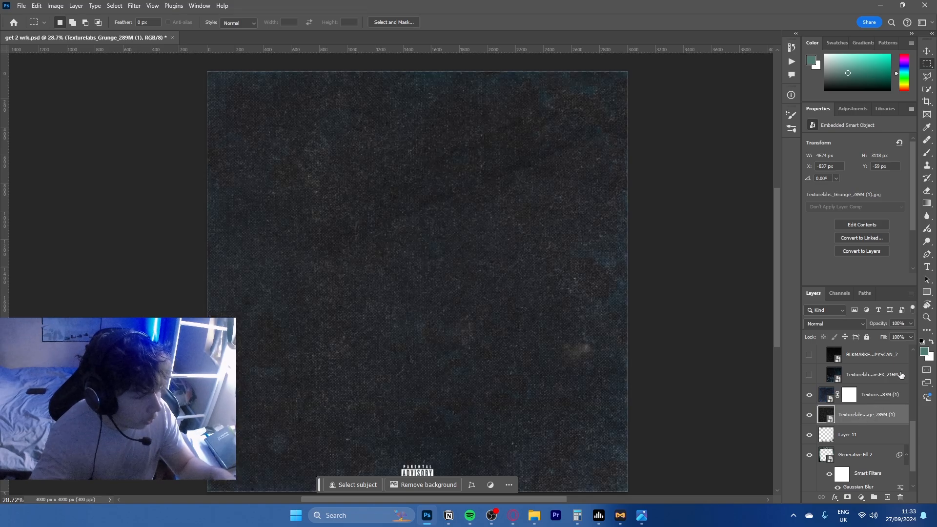
key(ctrl+z)
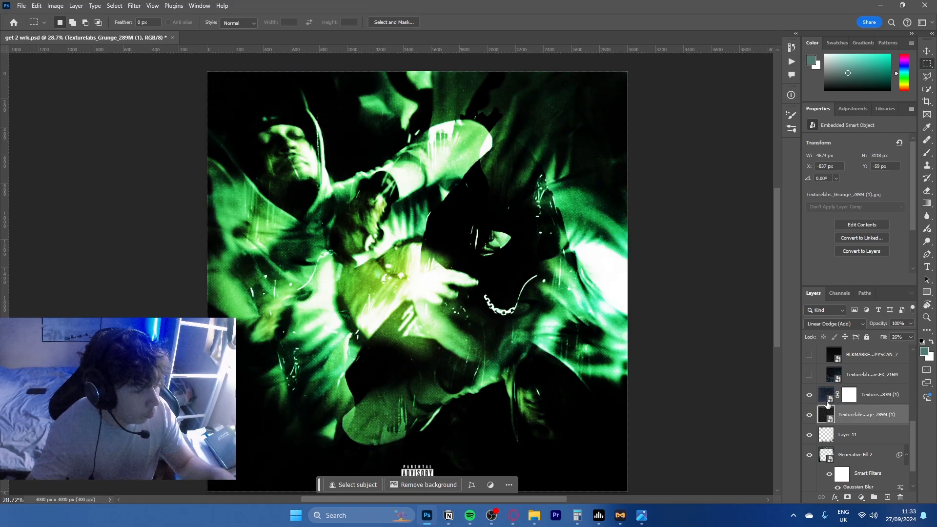
Select the Texturelabs_Film_183M (1) layer and toggle its visibility to compare the artwork with and without it
click(877, 398)
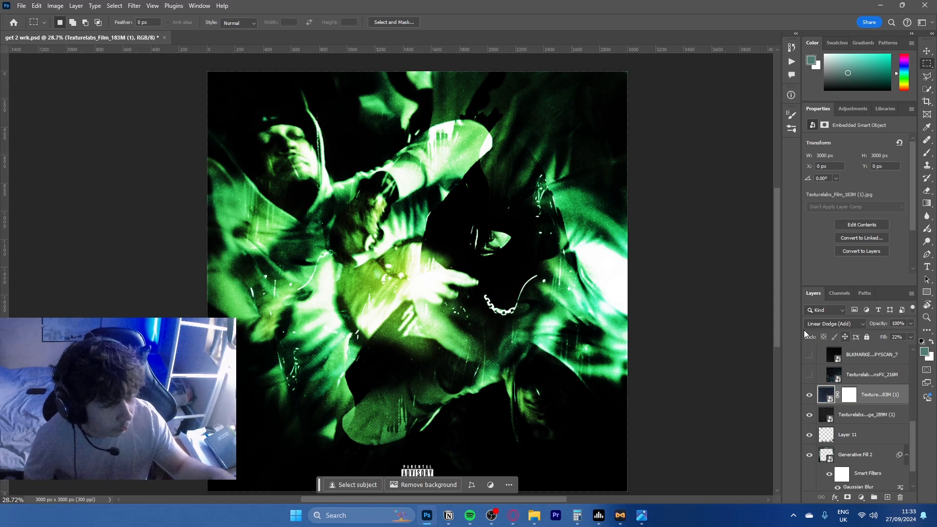
click(808, 394)
click(808, 394)
click(808, 394)
click(808, 394)
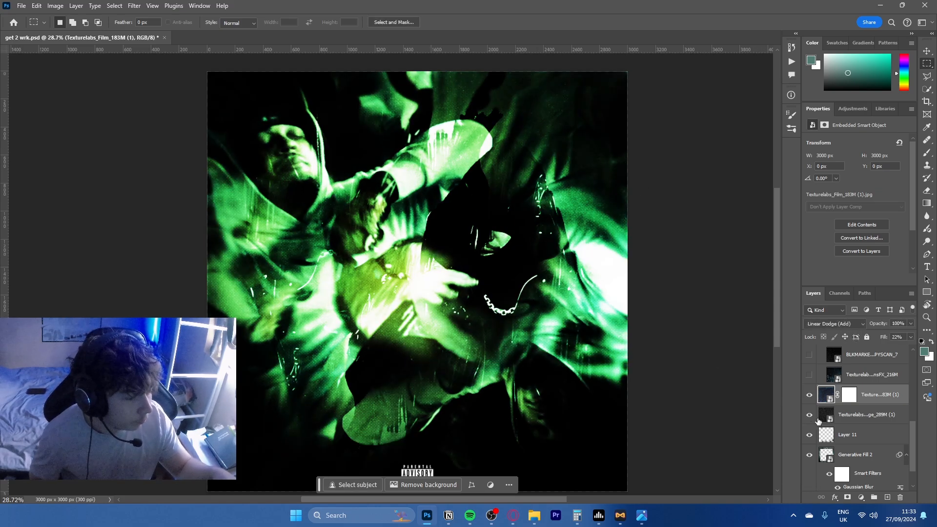
Compare the artwork with and without the Texturelabs_Grunge_289M (1) layer, and leave that layer hidden
click(860, 415)
click(810, 416)
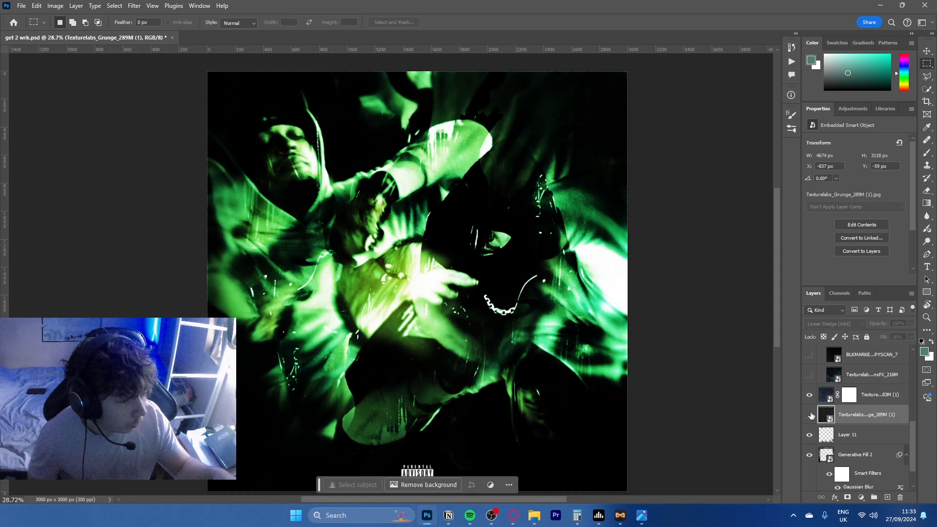
click(809, 416)
click(809, 415)
Show the Texturelabs_LensFX_216M layer and choose Linear Dodge (Add) as its blend mode
click(809, 374)
scroll(823, 405, up, 2)
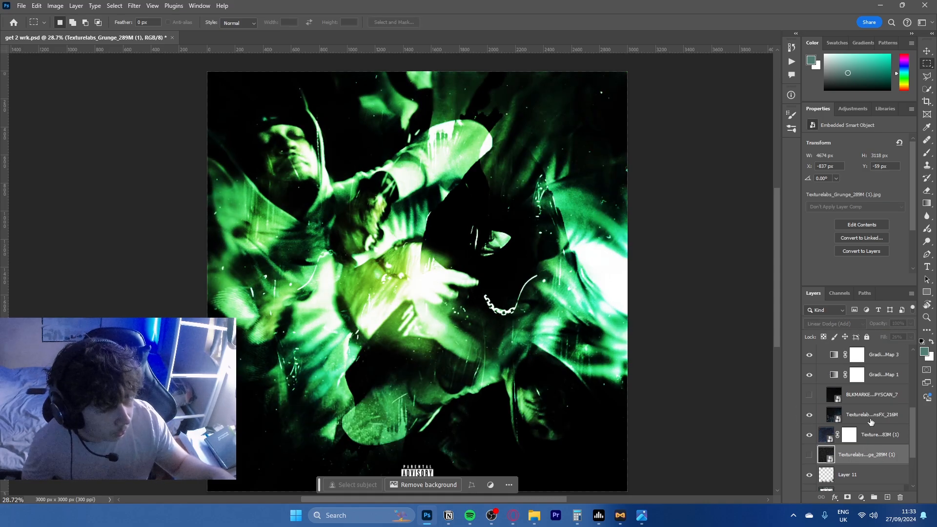
click(856, 419)
click(881, 432)
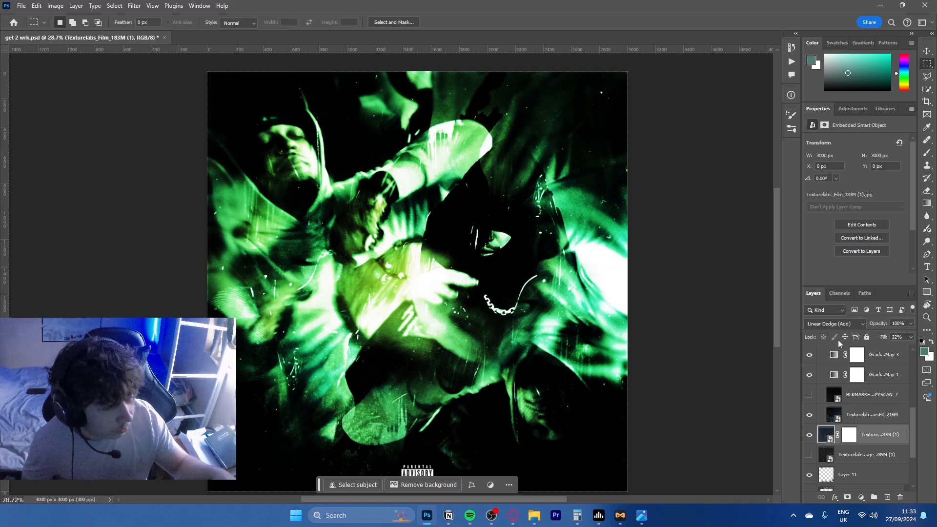
click(868, 415)
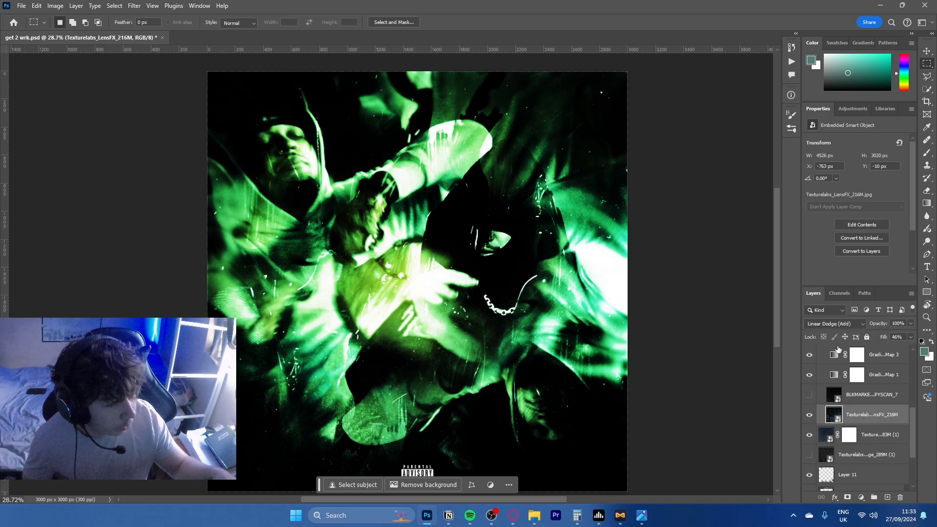
click(812, 328)
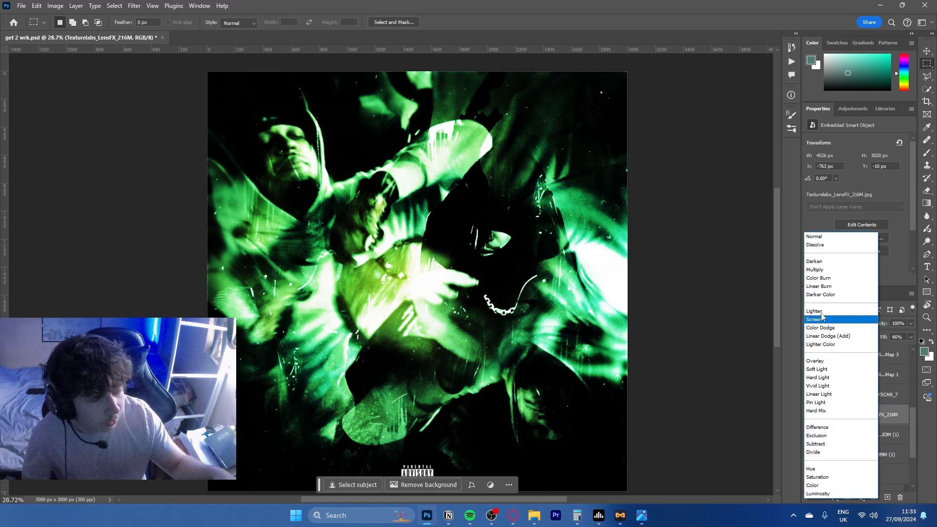
click(827, 335)
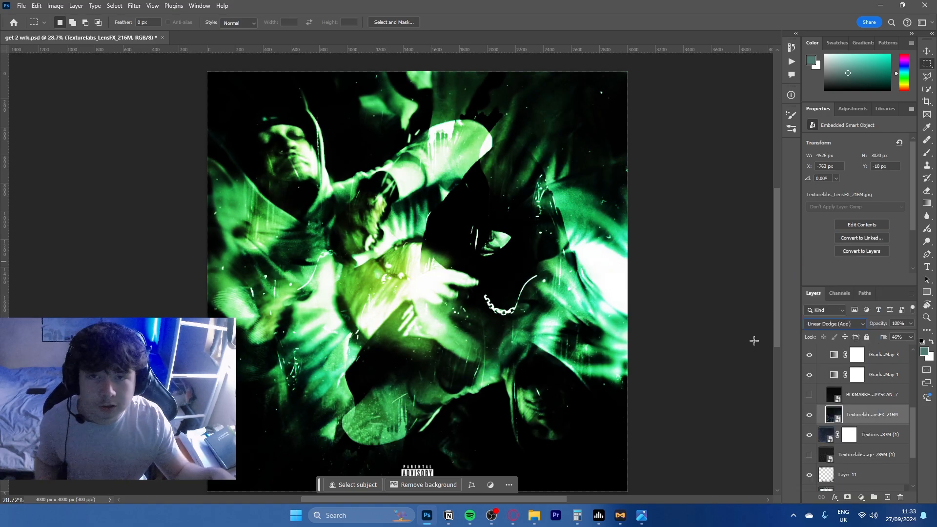
Show the BLKMARKET_COPYSCAN_7 layer, and compare the artwork without and with the copy scan, LensFX and Film textures
click(884, 395)
click(809, 394)
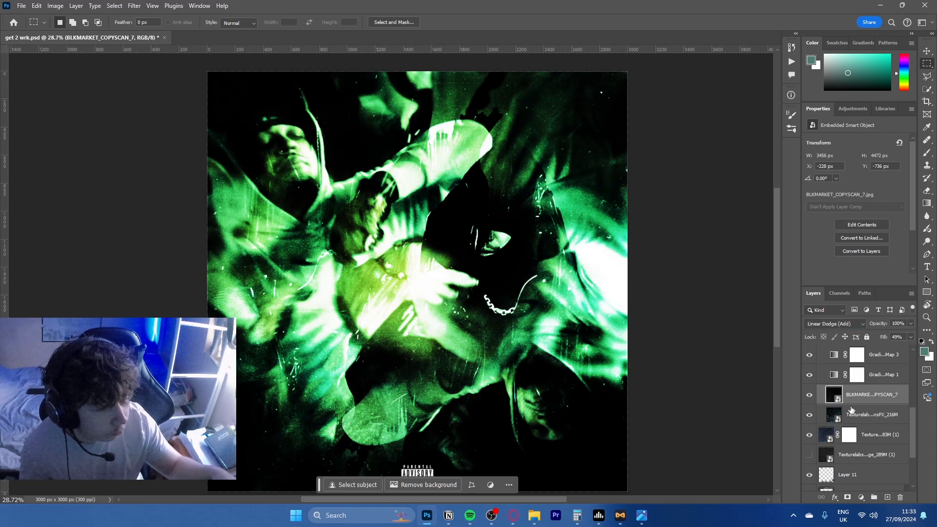
click(811, 396)
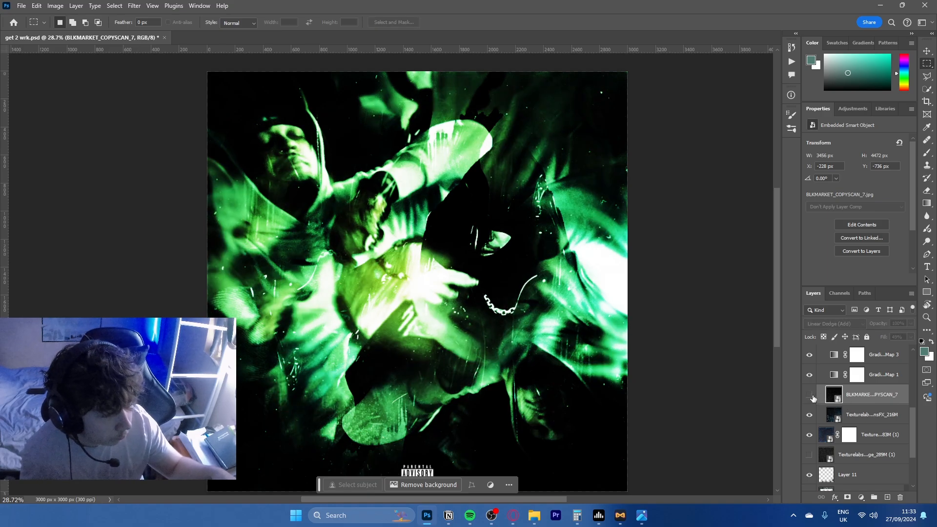
click(809, 421)
click(809, 435)
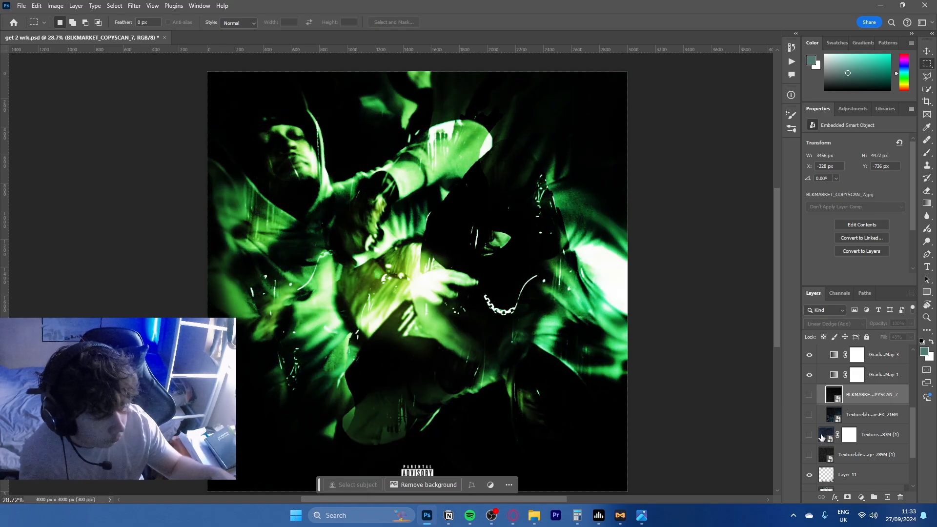
scroll(818, 446, down, 1)
scroll(813, 441, up, 1)
drag(808, 437, 809, 395)
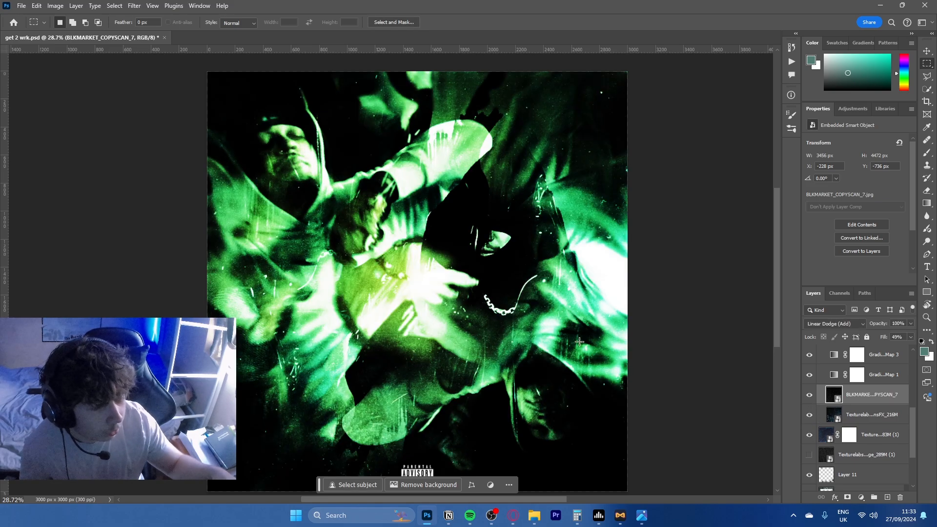
Turn on the Color Fill 1 noise layer and the Exposure 1 adjustment, and select Exposure 1 to view its settings
scroll(824, 412, up, 5)
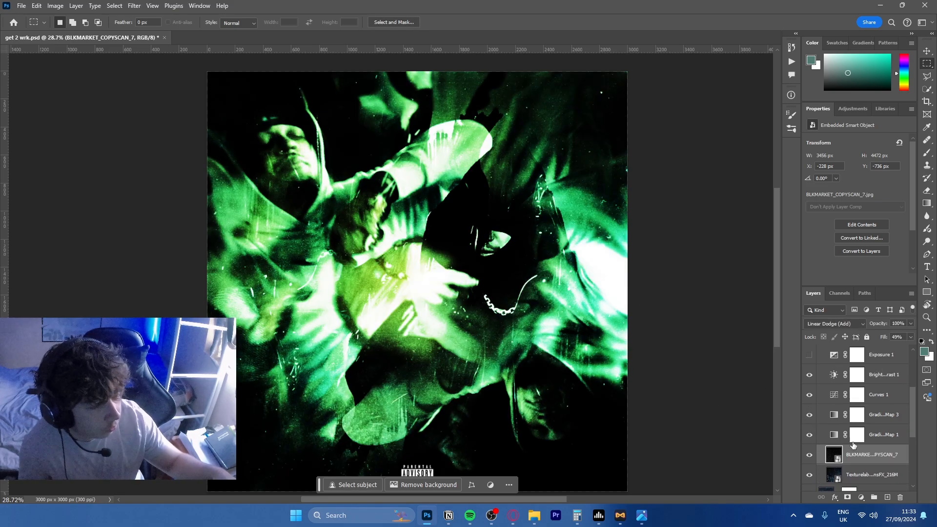
scroll(824, 411, up, 1)
click(809, 389)
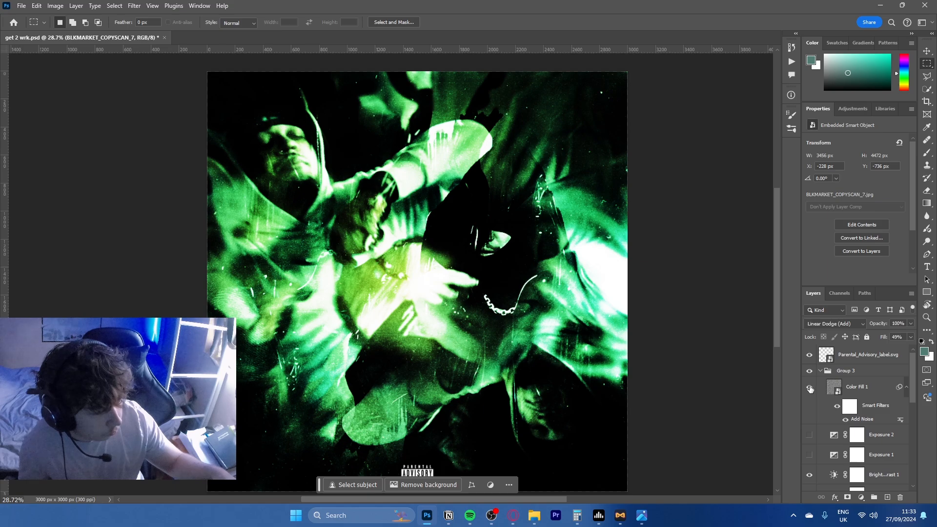
click(856, 454)
scroll(892, 394, down, 7)
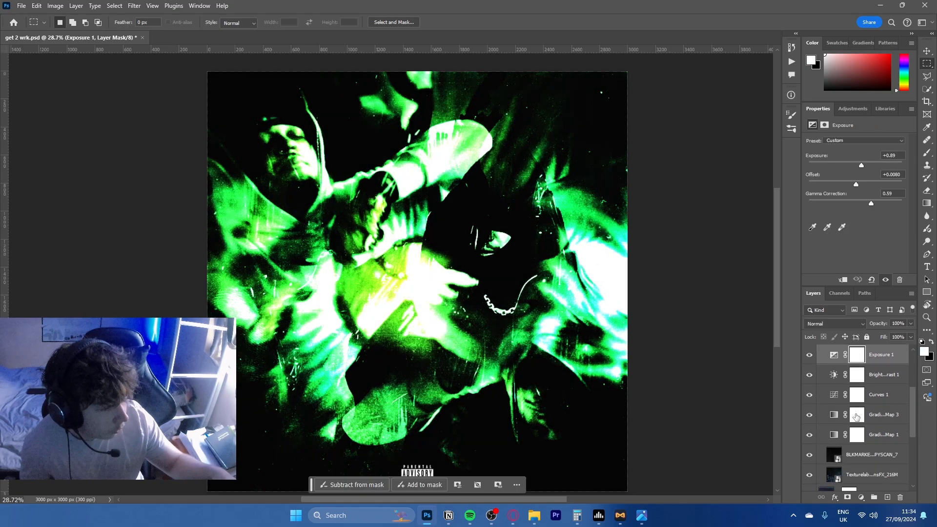
Select the Gradient Map 1 adjustment layer and toggle its visibility to compare its effect on the artwork
click(892, 394)
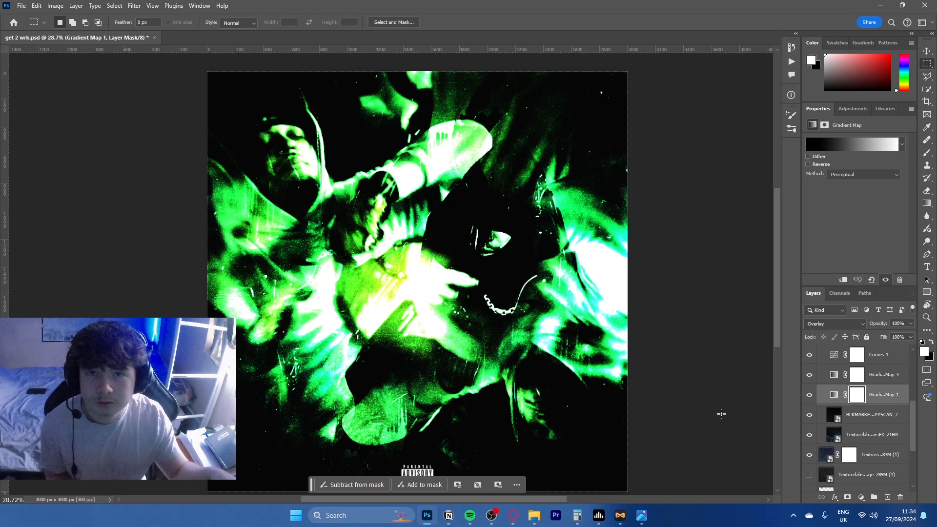
click(809, 394)
click(809, 394)
click(809, 394)
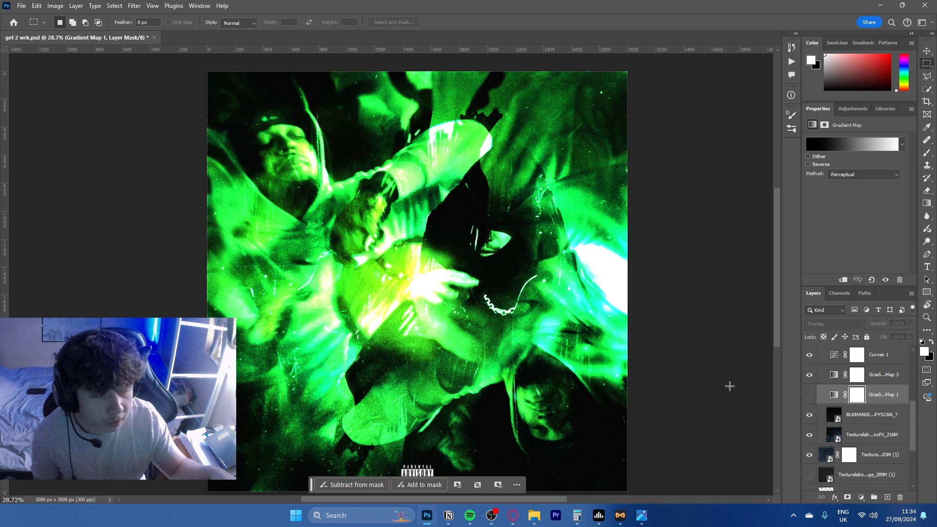
Turn the Gradient Map 1 adjustment back on, and select the Gradient Map 3 adjustment to view its settings
click(808, 394)
drag(886, 340, 929, 344)
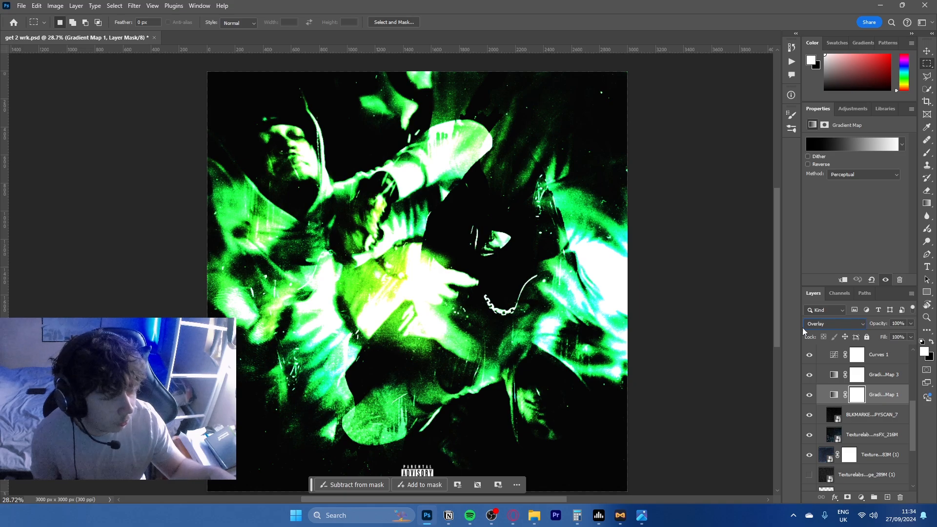
click(875, 378)
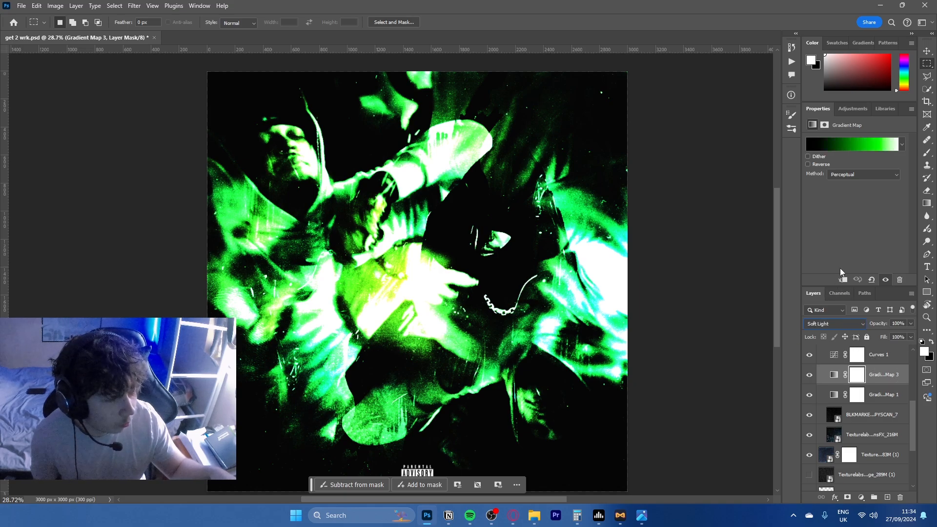
Try removing and re-adding the green stop in Gradient Map 3's gradient, moving it to location 79, and discard the edit
click(854, 152)
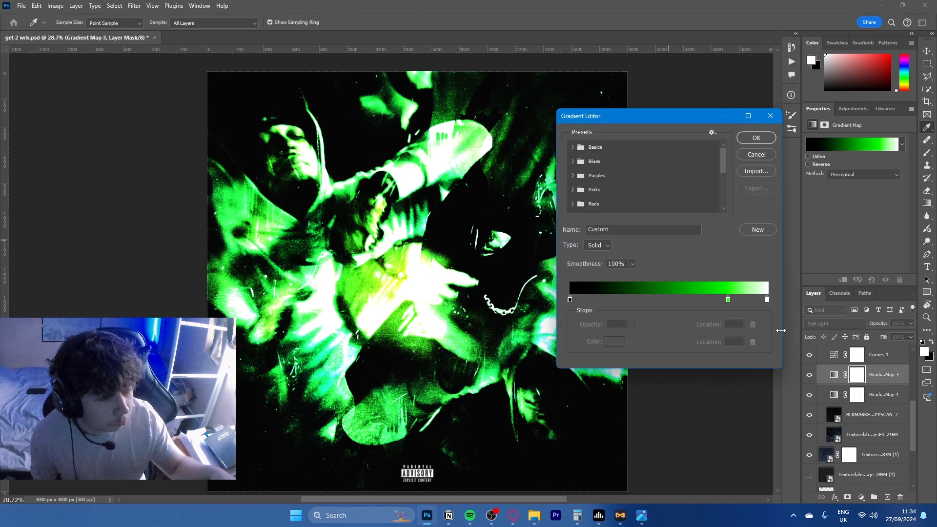
drag(727, 299, 735, 318)
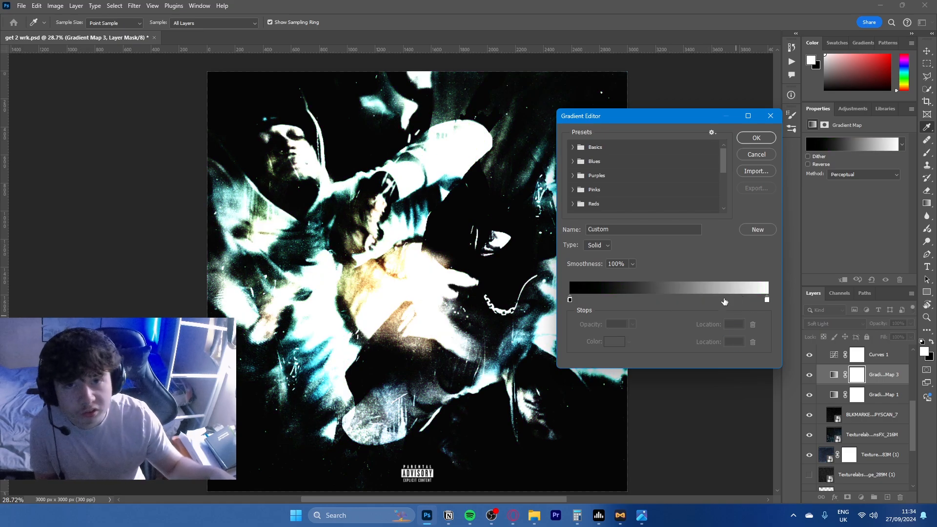
click(737, 302)
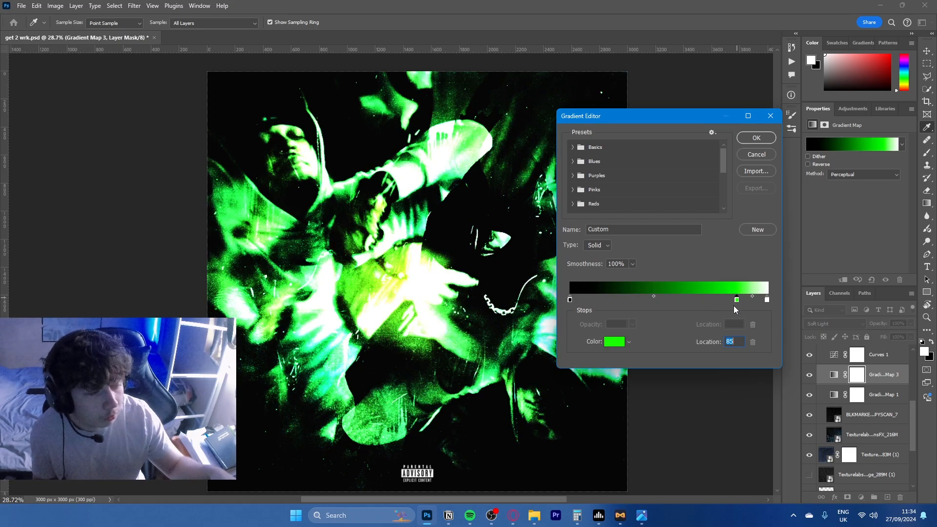
drag(736, 299, 725, 300)
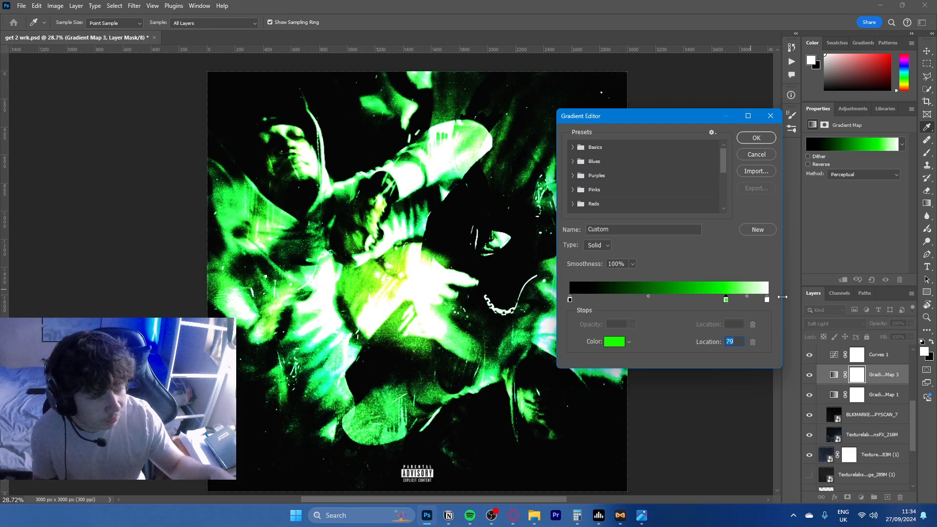
click(756, 154)
key(m)
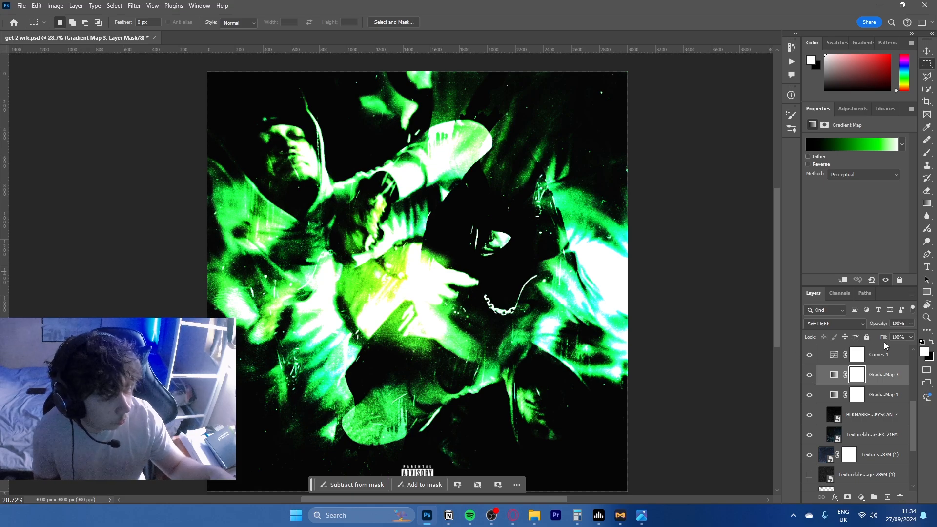
Select the Curves 1 adjustment and the Brightness/Contrast 1 adjustment to examine their settings
click(880, 355)
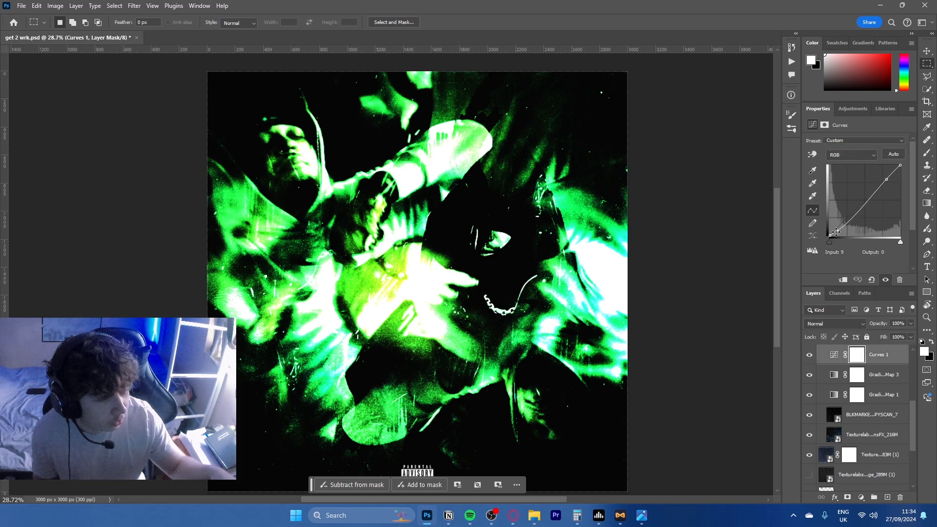
click(884, 176)
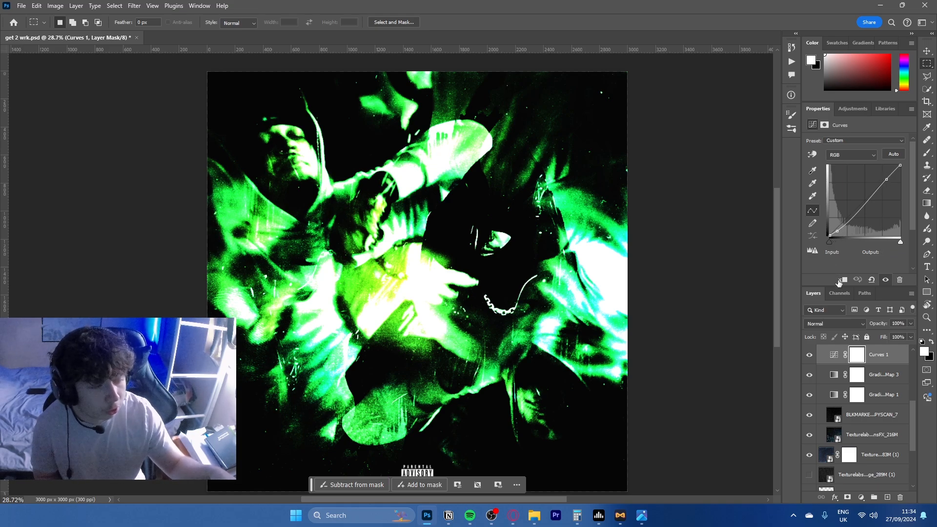
scroll(821, 404, up, 3)
click(874, 399)
scroll(854, 391, up, 3)
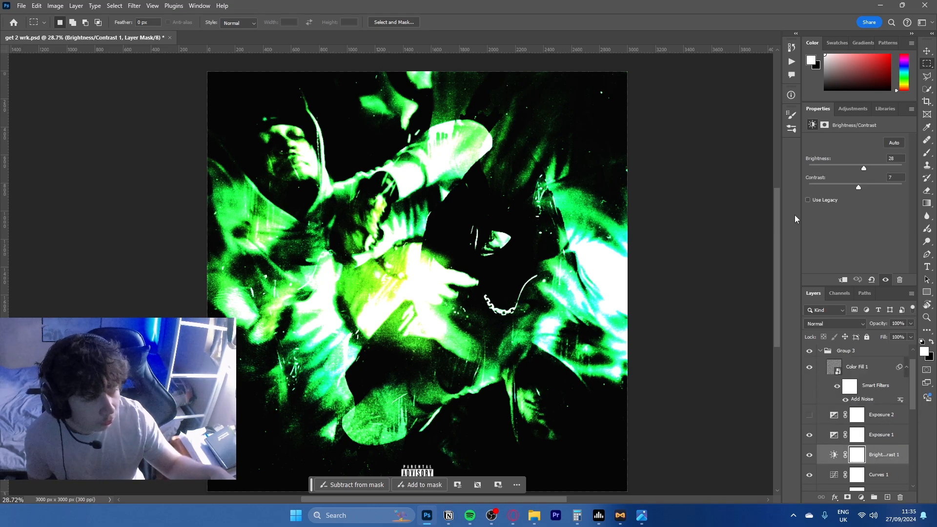
Set the Exposure 1 adjustment's gamma correction to 0.56, and collapse Group 3
click(885, 443)
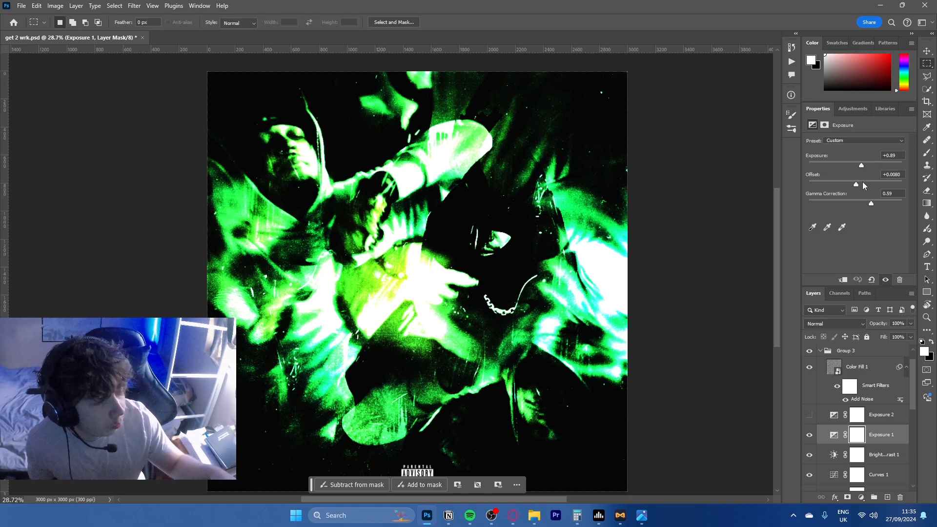
mouse_move(866, 206)
mouse_down()
mouse_move(847, 210)
mouse_move(882, 206)
mouse_move(872, 202)
mouse_up()
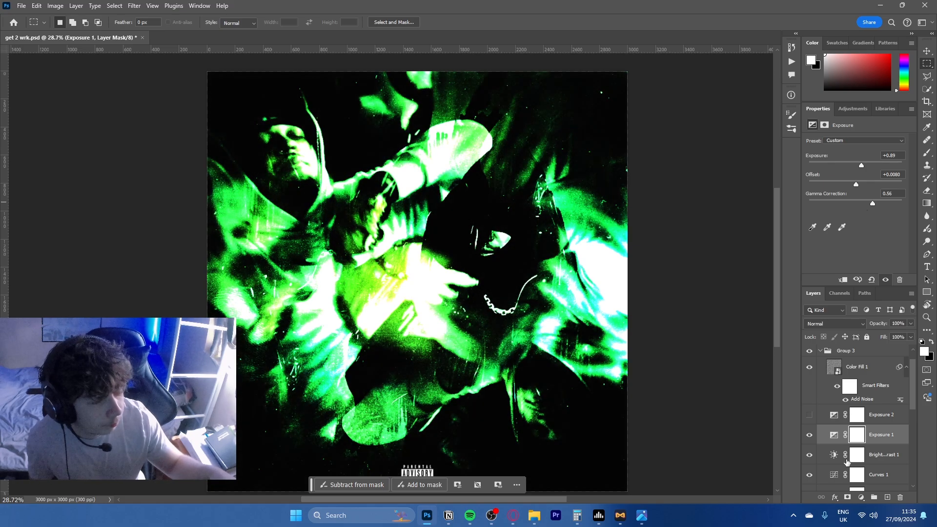
click(820, 351)
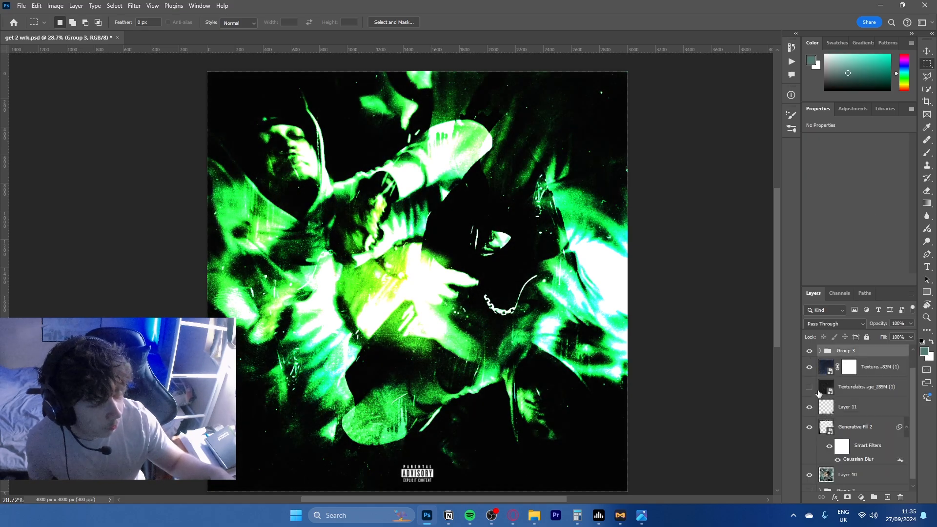
Hide Generative Fill 2, Layer 10, and the Layer 9 copy, Layer 9 and Layer 8 copy layers in Group 2
scroll(812, 443, down, 3)
click(810, 444)
scroll(810, 453, down, 1)
click(809, 445)
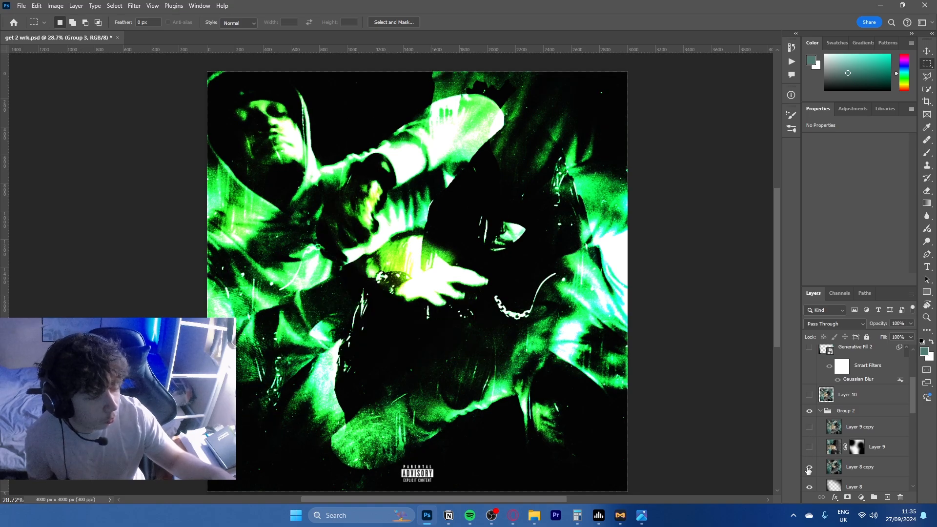
click(808, 467)
Select Layer 9 in Group 2 and toggle its visibility to compare the artwork, leaving it shown
click(809, 447)
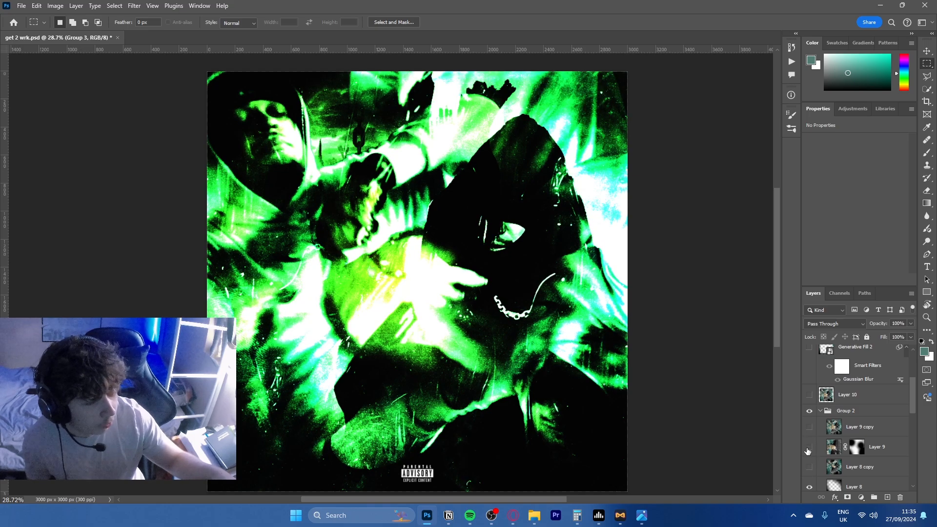
click(809, 447)
click(822, 447)
click(809, 447)
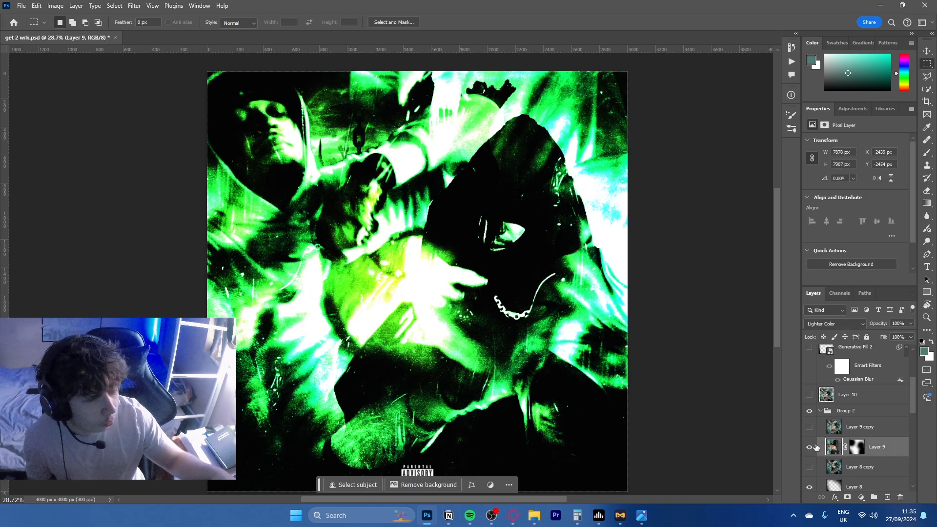
Change Layer 9's blend mode to Normal
scroll(878, 429, down, 1)
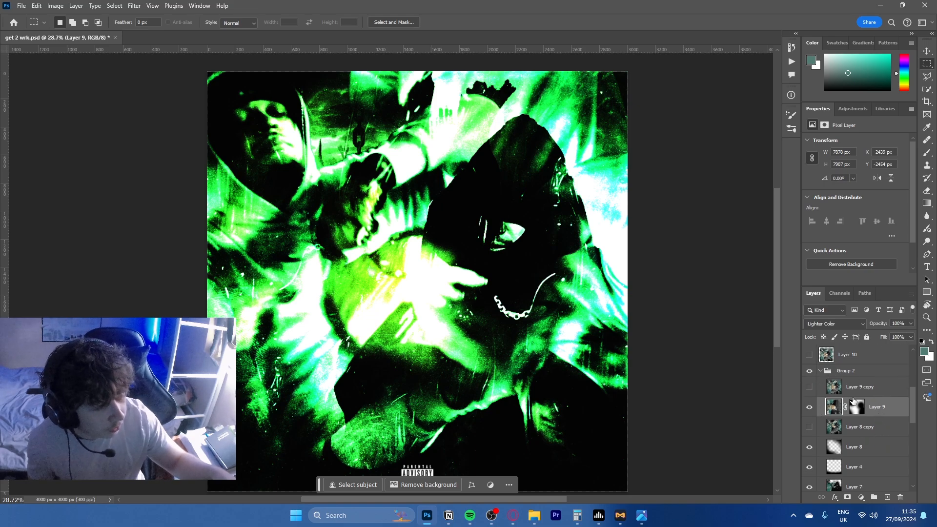
click(824, 325)
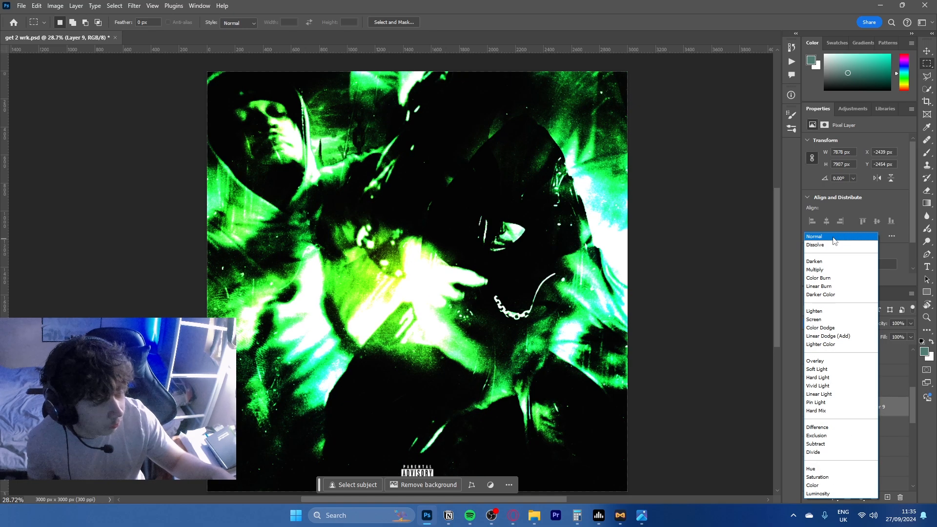
click(833, 238)
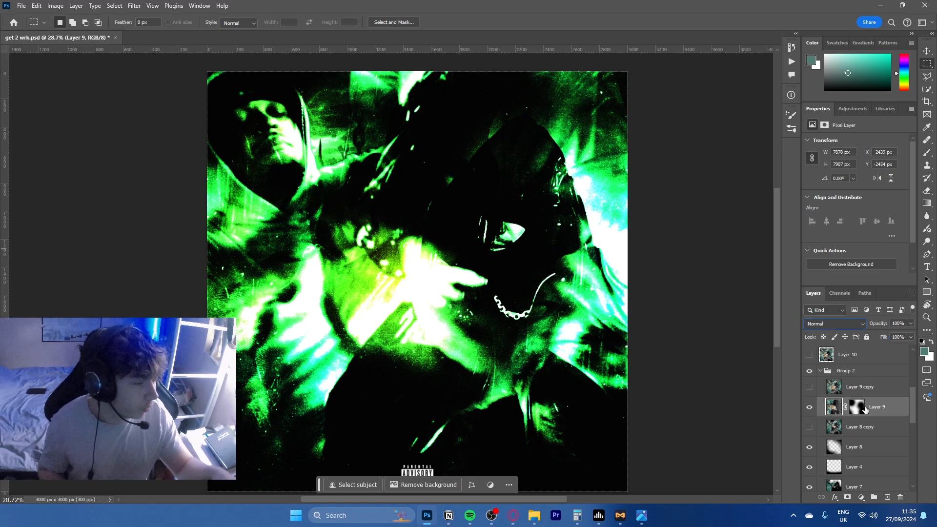
Scale Layer 9 down about its centre to 42.47% and rotate it by 123.77°
scroll(887, 412, up, 3)
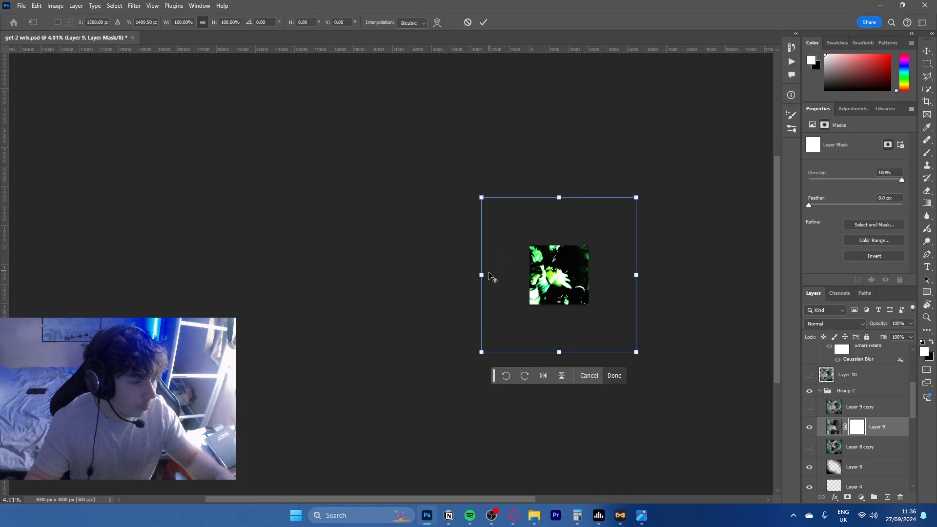
drag(481, 275, 535, 275)
key(ctrl+0)
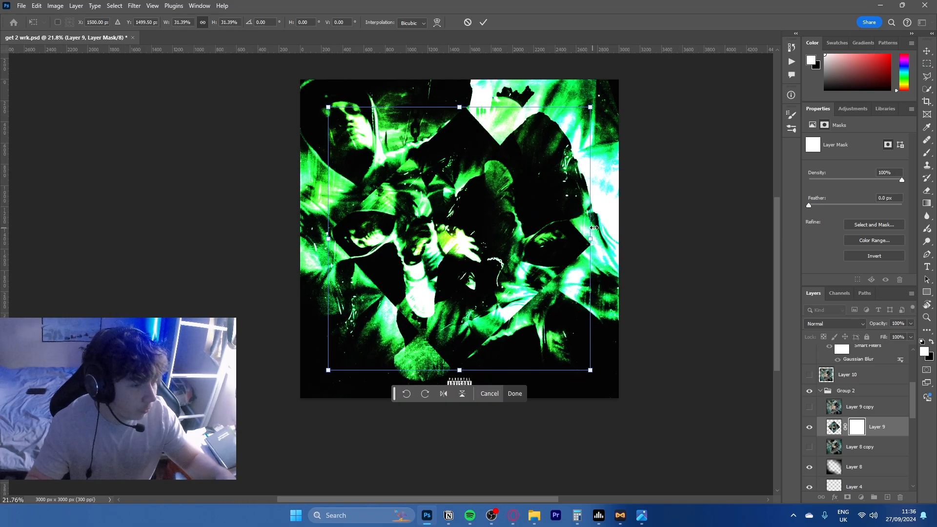
drag(593, 240, 637, 239)
drag(732, 253, 312, 458)
Flip Layer 9 vertically and rotate it further, and undo the flip and the rotations
right_click(434, 288)
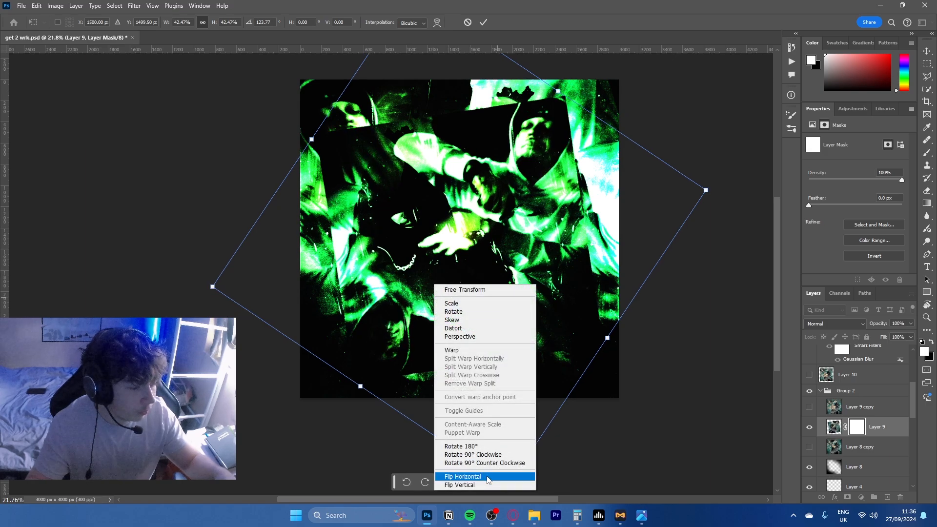
click(461, 484)
drag(559, 386, 654, 411)
key(ctrl+z)
key(ctrl+z)
key(ctrl+z)
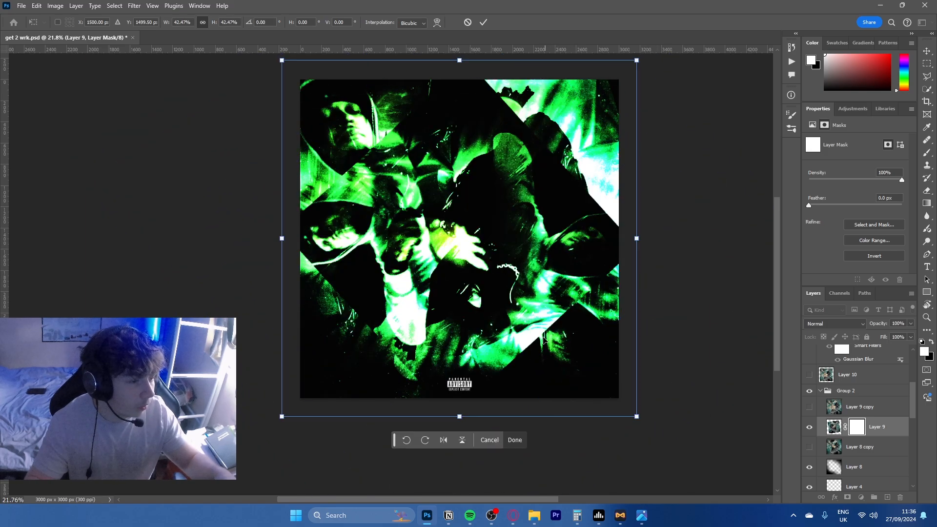
Enlarge and reposition the transformed Layer 9 over the artwork, and set its blend mode to Lighten
drag(636, 238, 682, 242)
drag(290, 206, 364, 229)
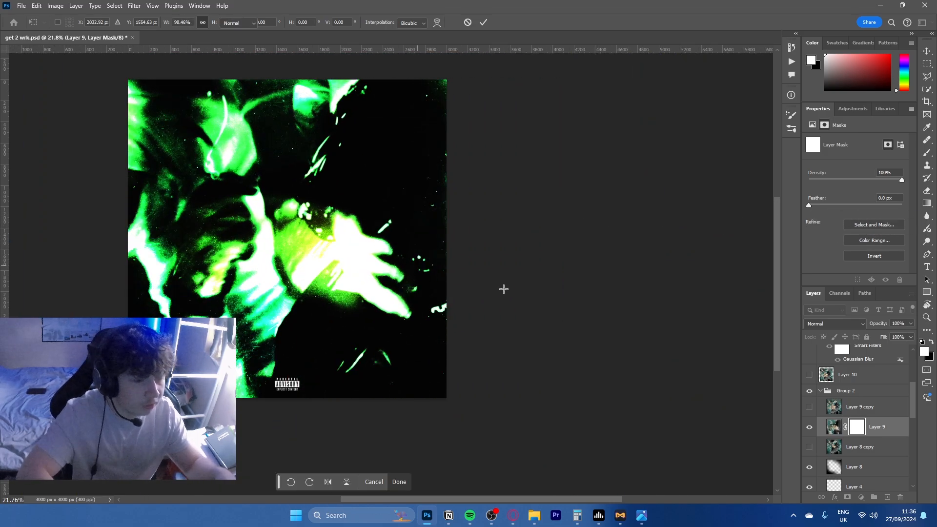
click(814, 323)
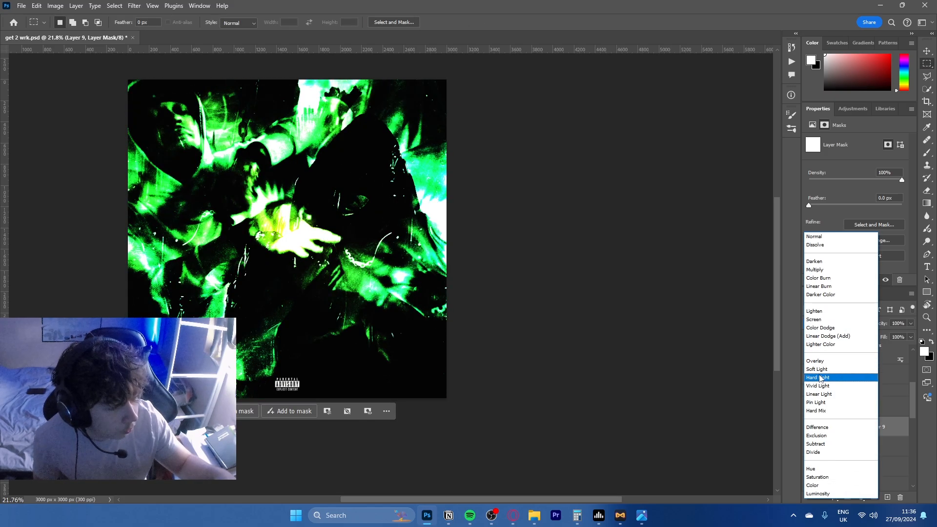
click(814, 313)
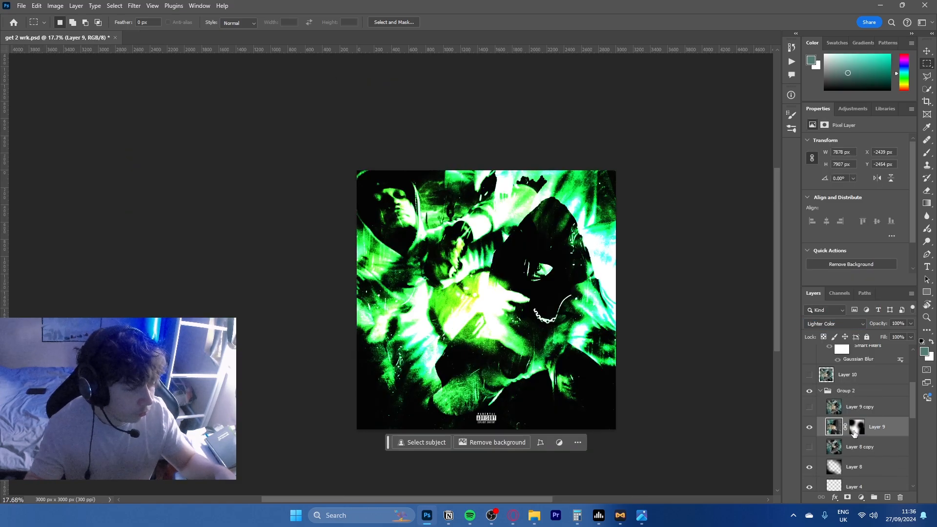
Fill Layer 9's layer mask with white, and activate the Brush tool
click(854, 428)
key(d)
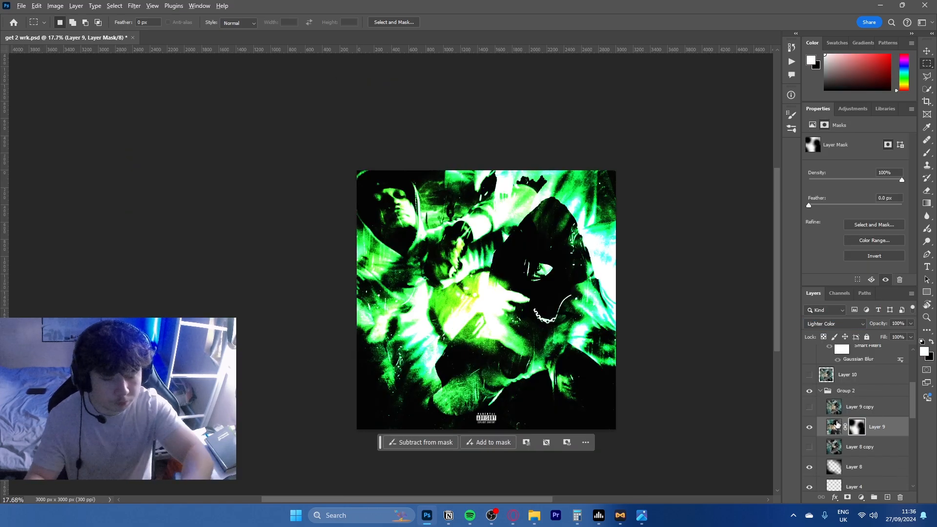
key(alt+BackSpace)
key(b)
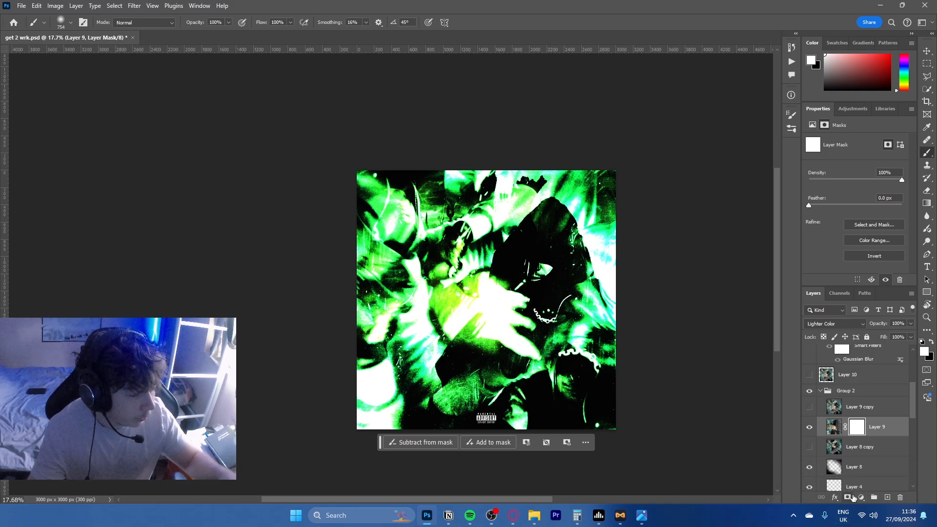
Paint black on Layer 9's mask with a soft 1444 px brush over the hooded face, the hands and the masked figure
key(x)
mouse_move(434, 242)
mouse_down()
mouse_move(462, 242)
mouse_move(402, 225)
mouse_up()
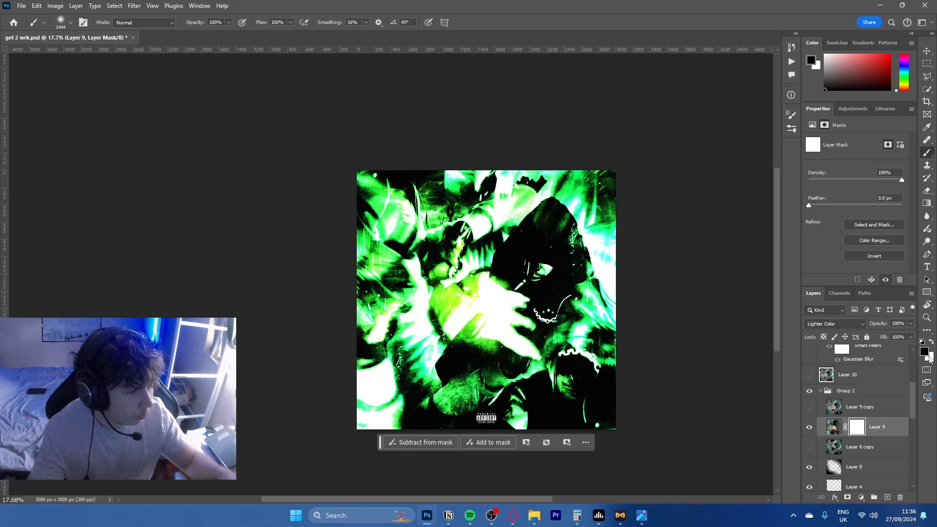
mouse_move(454, 273)
mouse_down()
mouse_move(397, 210)
mouse_move(419, 312)
mouse_move(499, 243)
mouse_move(565, 313)
mouse_move(512, 366)
mouse_move(533, 292)
mouse_move(524, 232)
mouse_up()
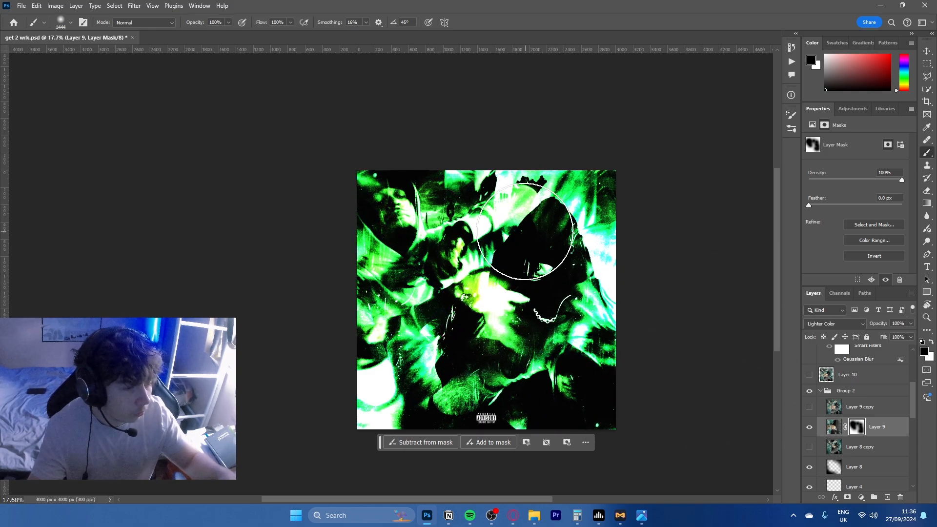
drag(422, 209, 441, 210)
click(370, 177)
drag(610, 255, 473, 216)
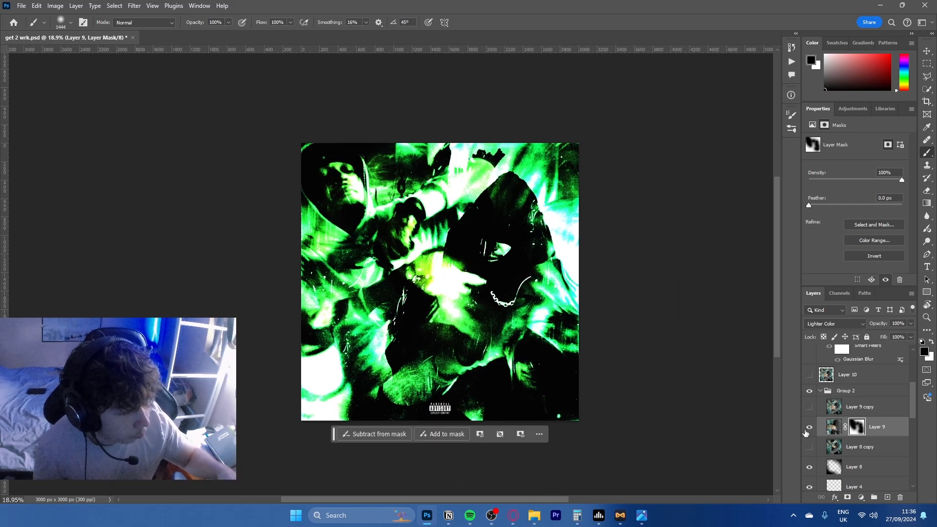
Toggle the visibility of the texture layer ending in 83M (1) to compare its effect, and expand Group 3
scroll(848, 433, up, 3)
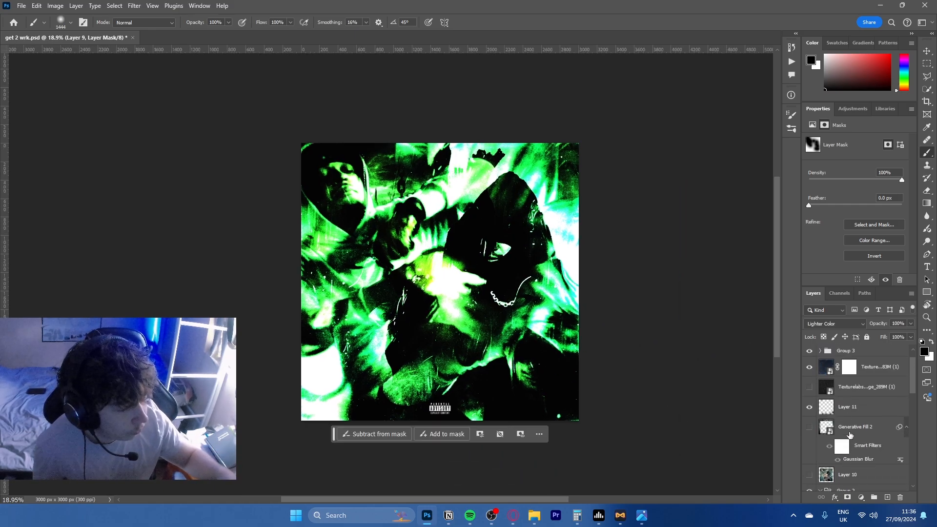
click(809, 367)
scroll(819, 378, up, 1)
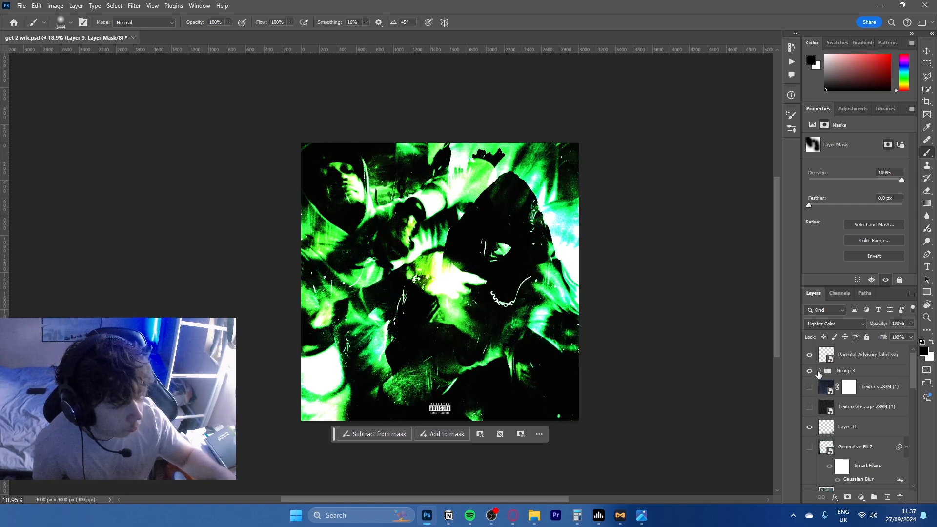
click(818, 372)
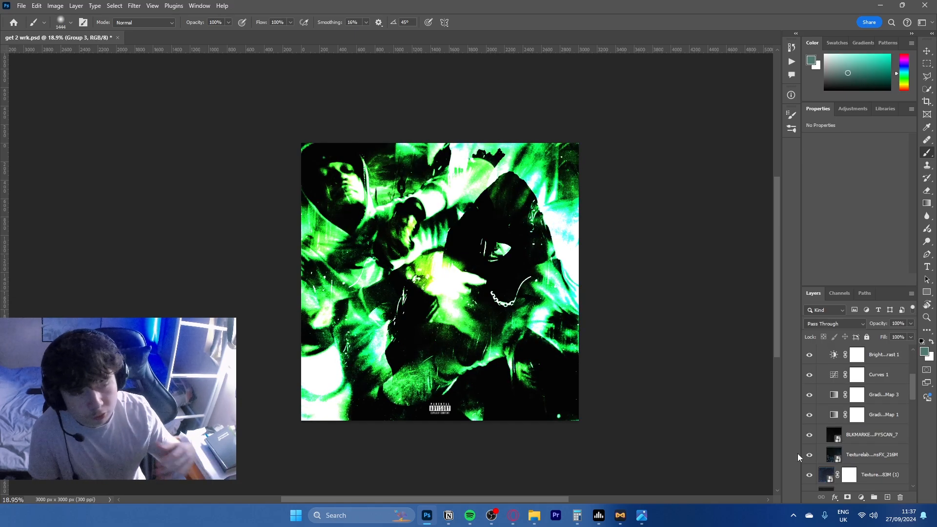